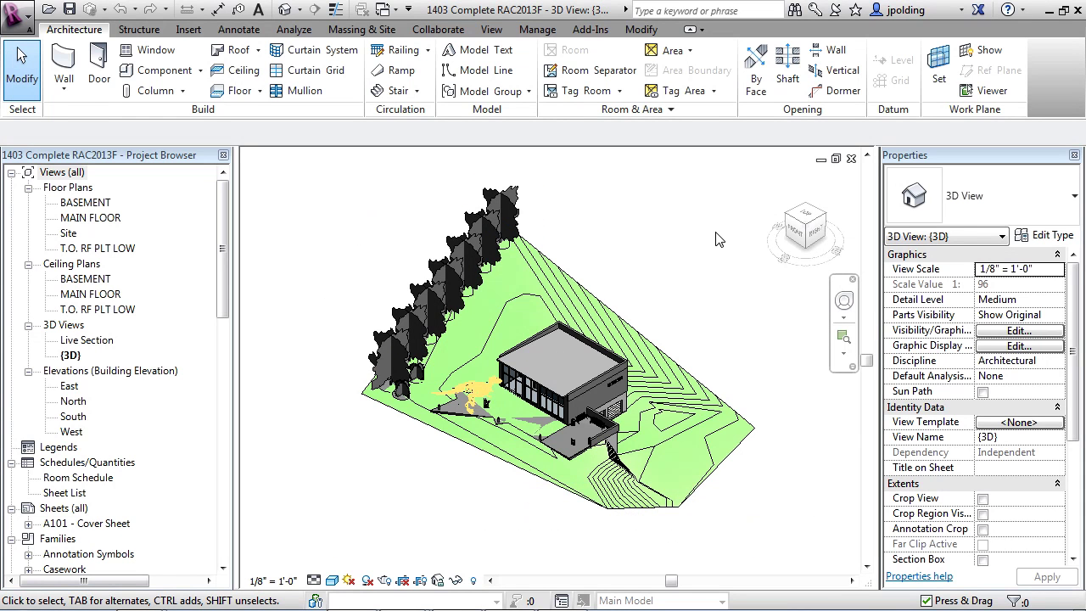
Open the MAIN FLOOR plan view and zoom in on it.
scroll(457, 341, "up", 3)
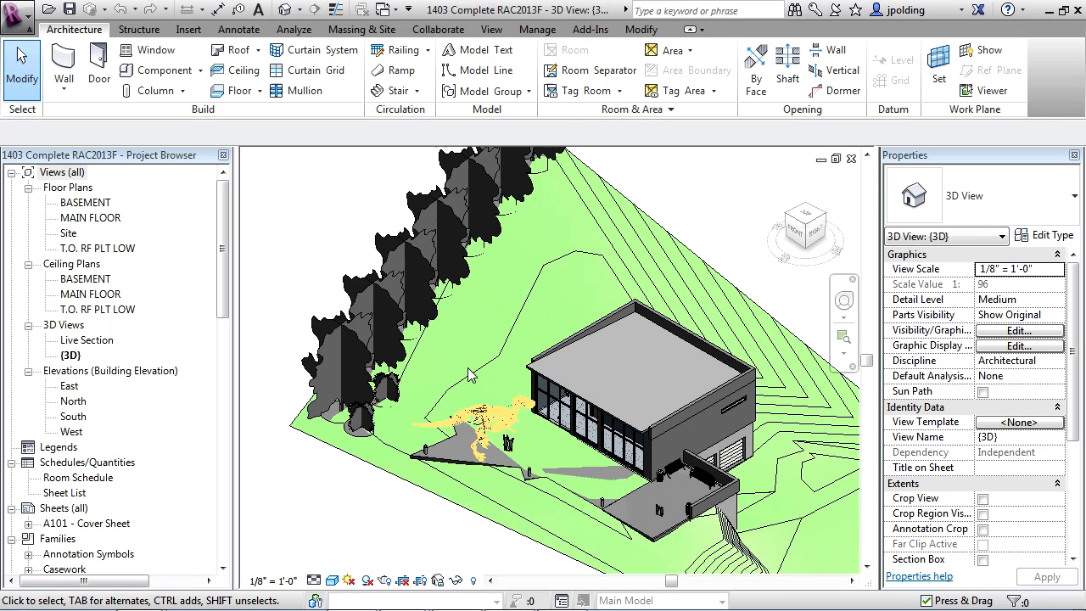
scroll(419, 366, "down", 1)
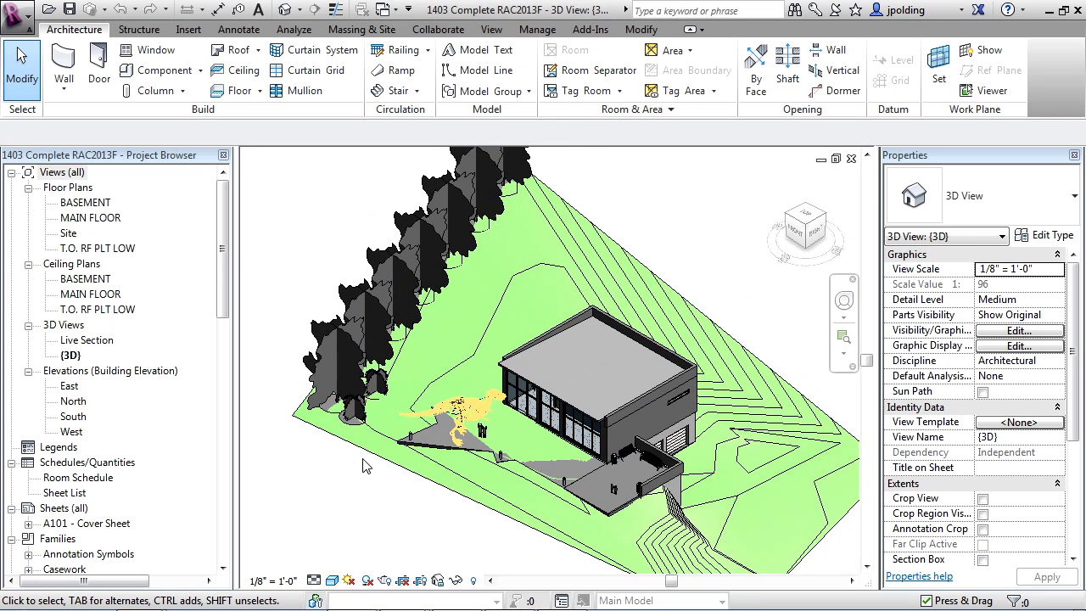
scroll(338, 365, "down", 1)
middle_click_drag(449, 460, 447, 433)
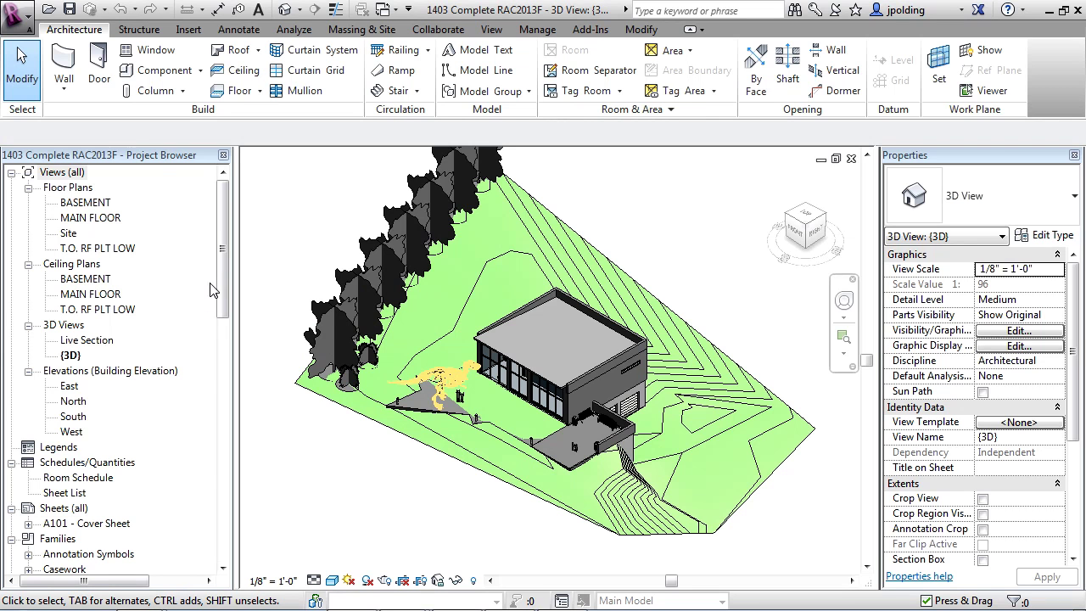
left_click(156, 160)
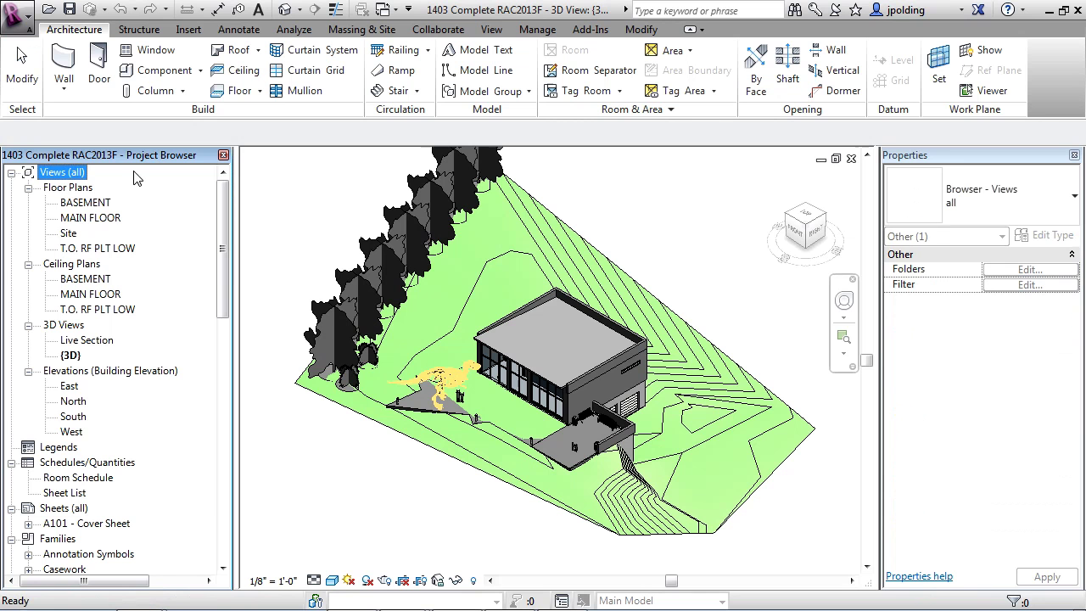
double_click(70, 219)
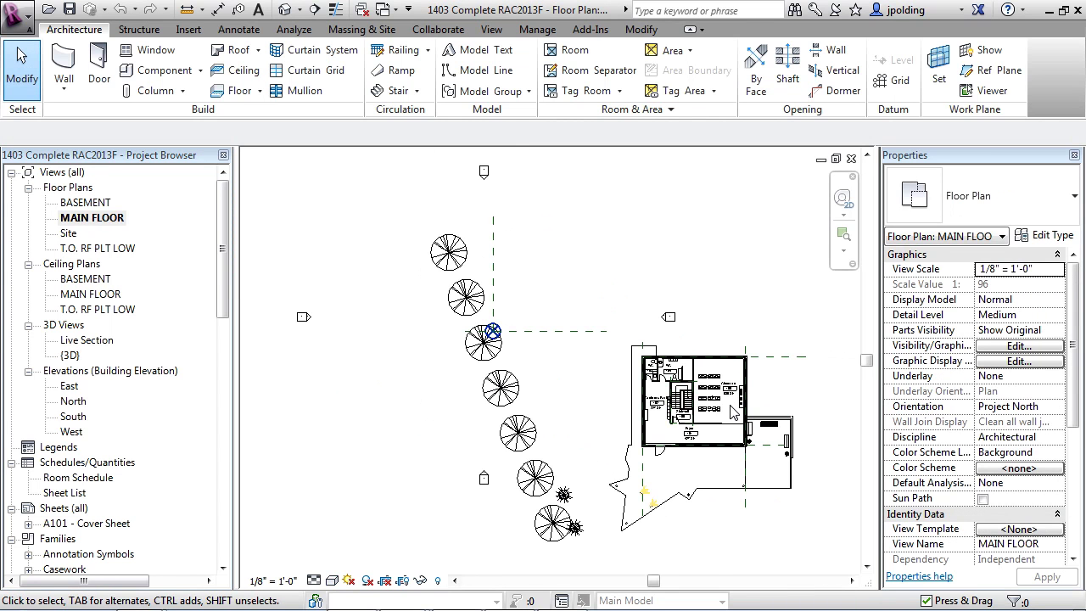
scroll(734, 412, "up", 7)
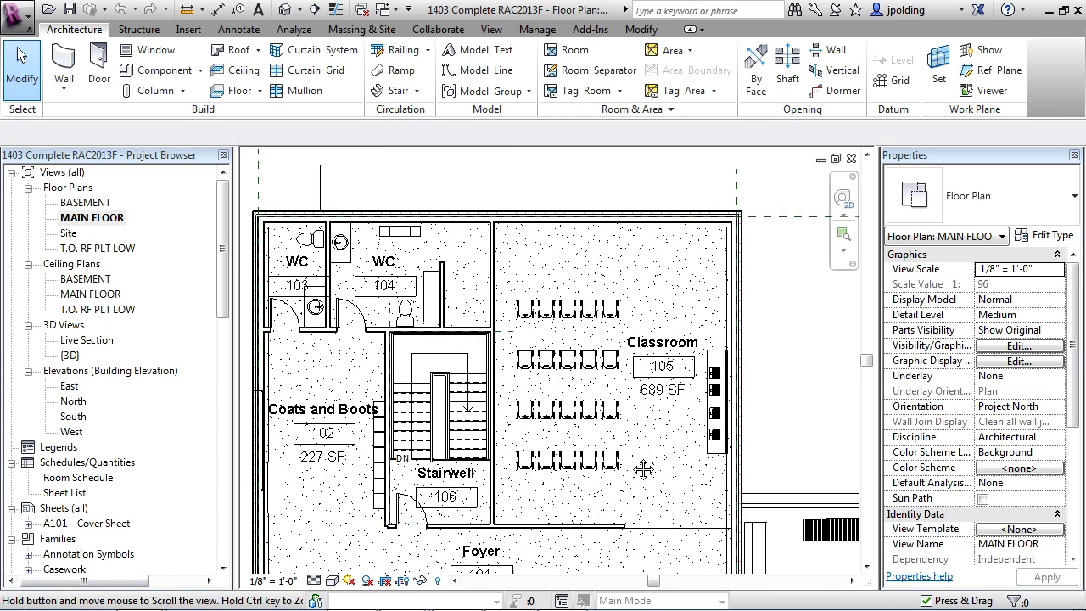
Start placing a perspective camera at a 5' 6" offset above MAIN FLOOR.
left_click(489, 30)
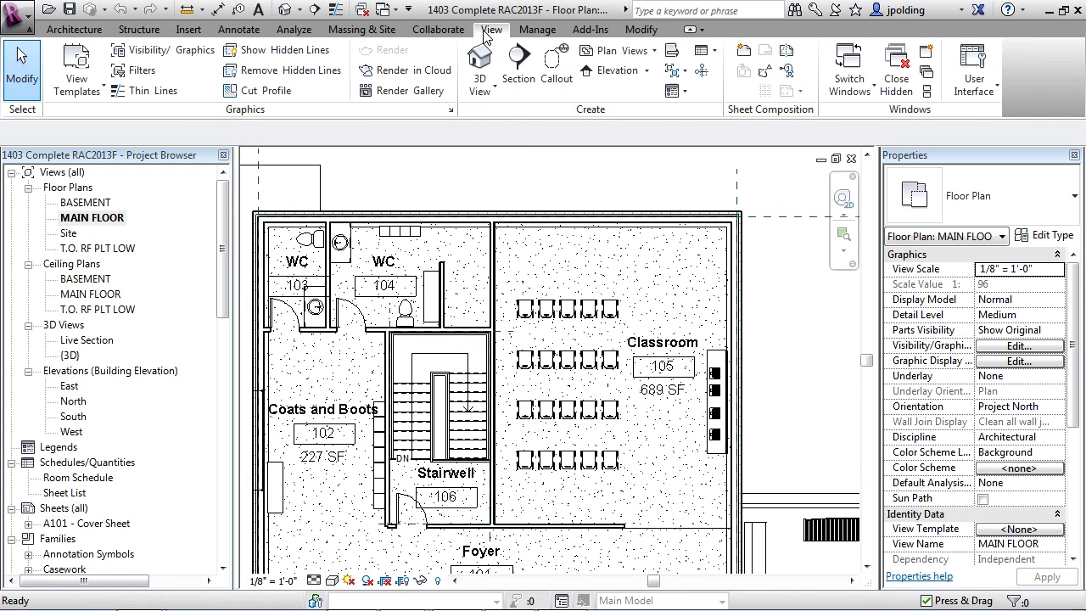
left_click(480, 93)
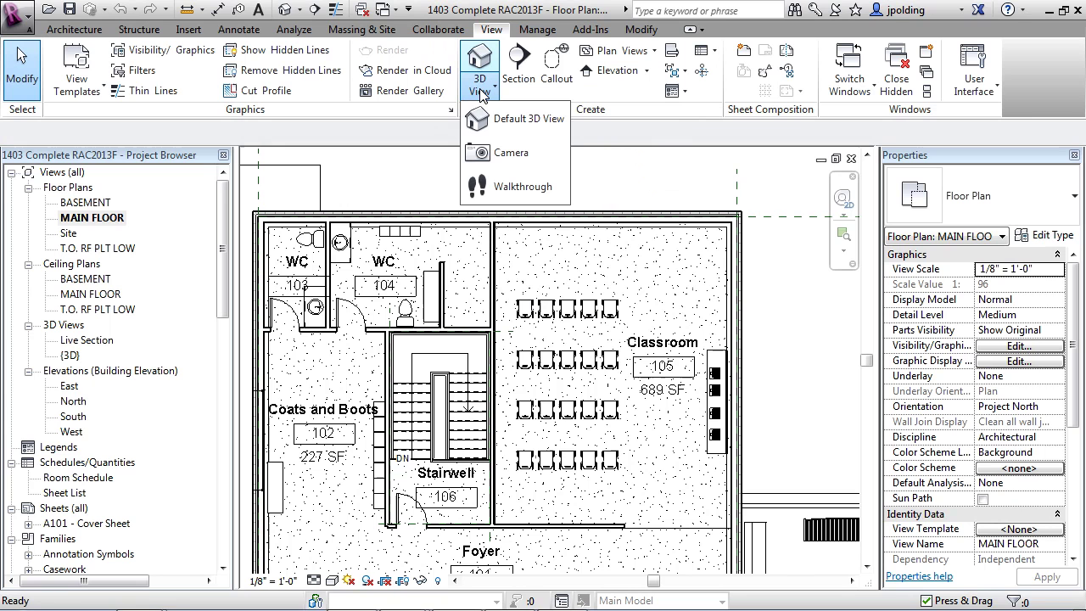
left_click(481, 156)
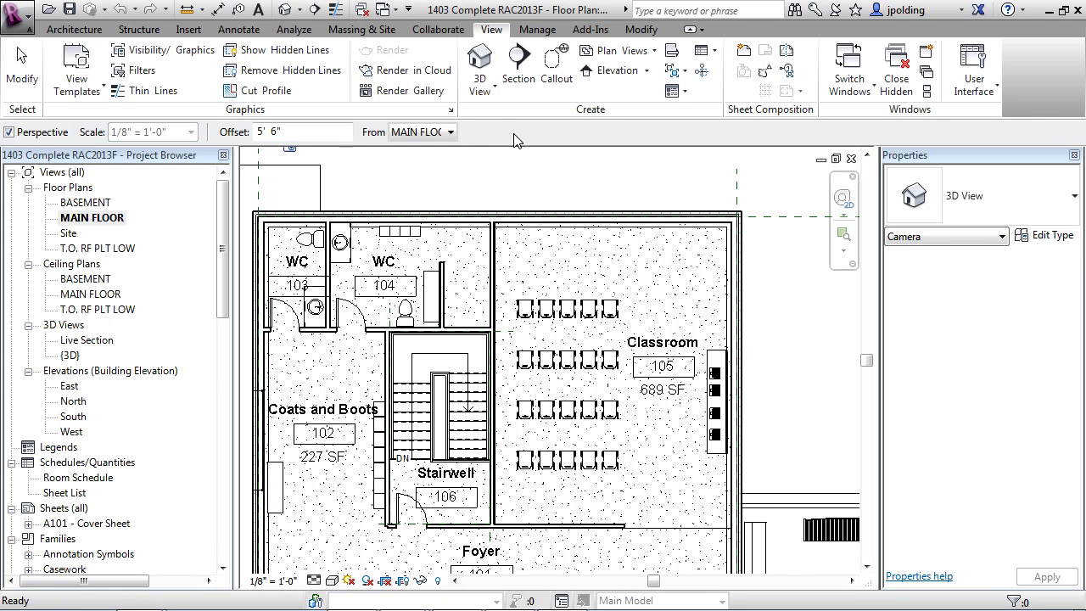
Place the camera eye in the Classroom's upper-right corner and aim it across the room.
left_click(290, 131)
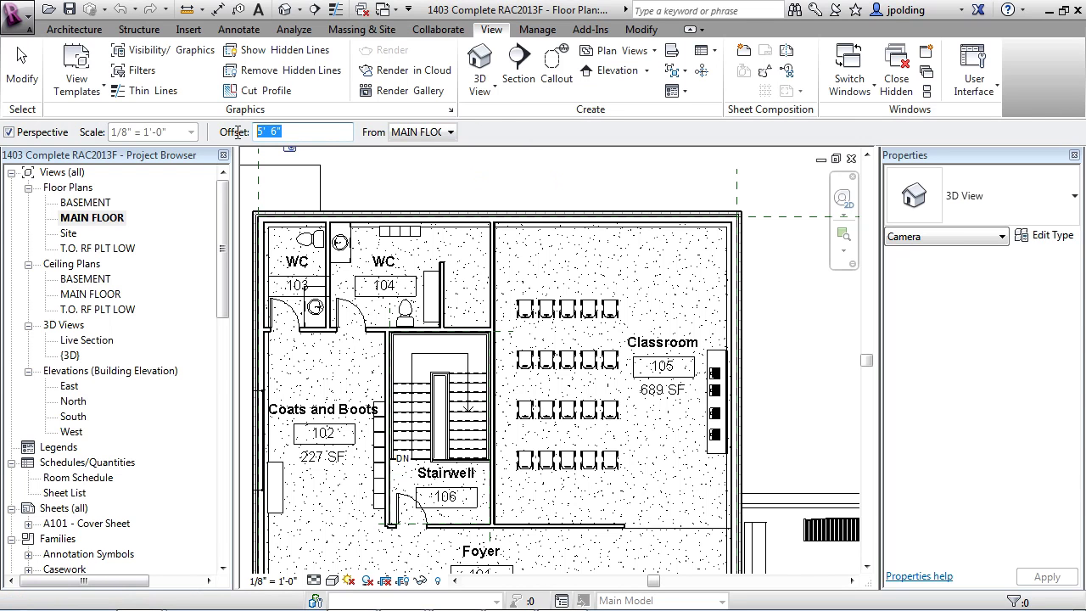
left_click(699, 250)
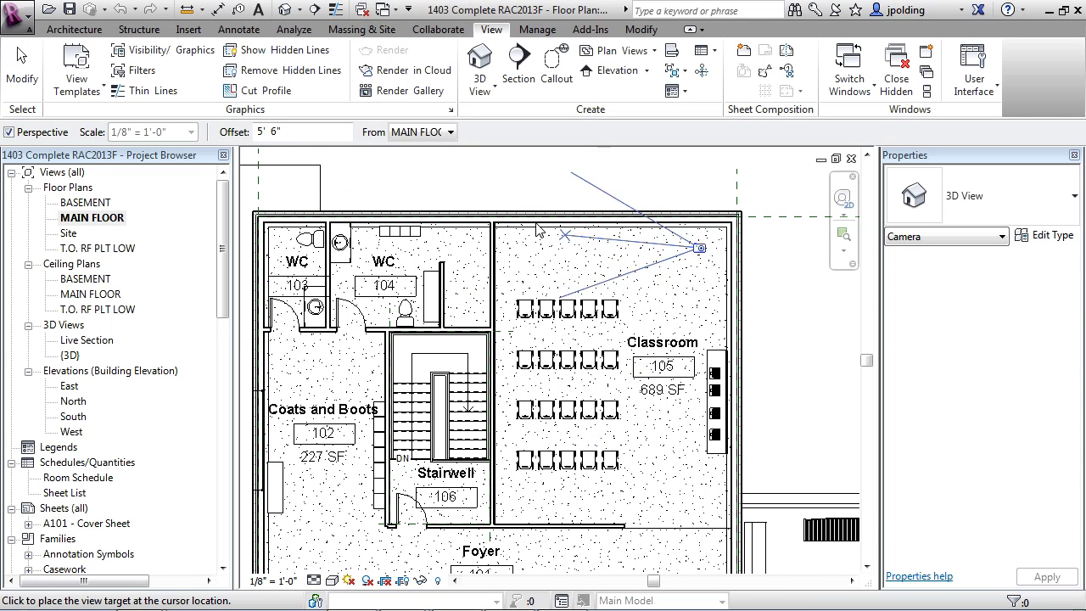
scroll(701, 199, "down", 1)
scroll(610, 190, "down", 1)
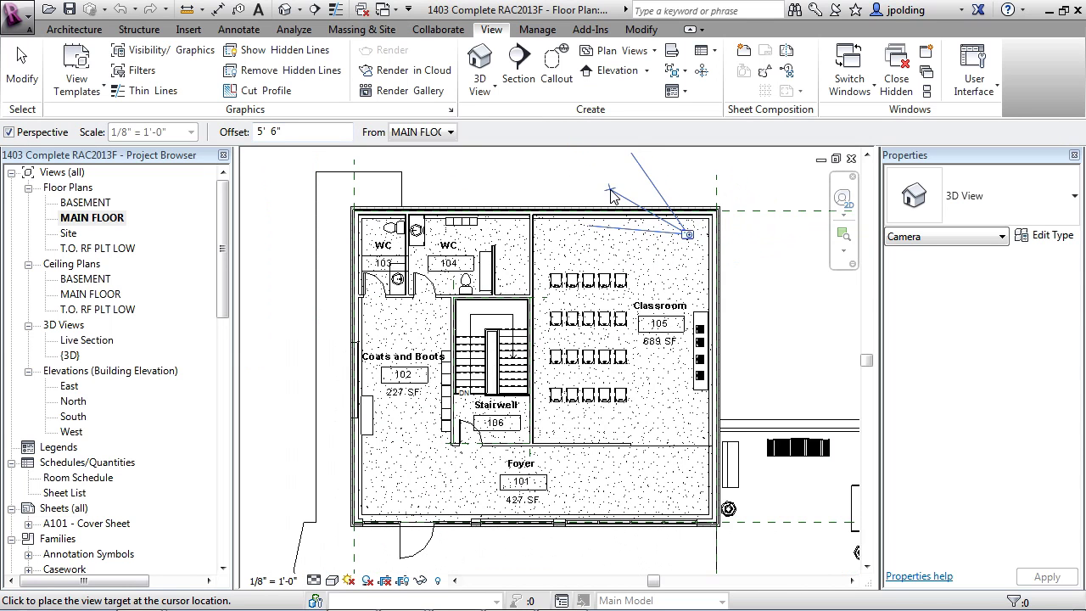
scroll(605, 185, "down", 1)
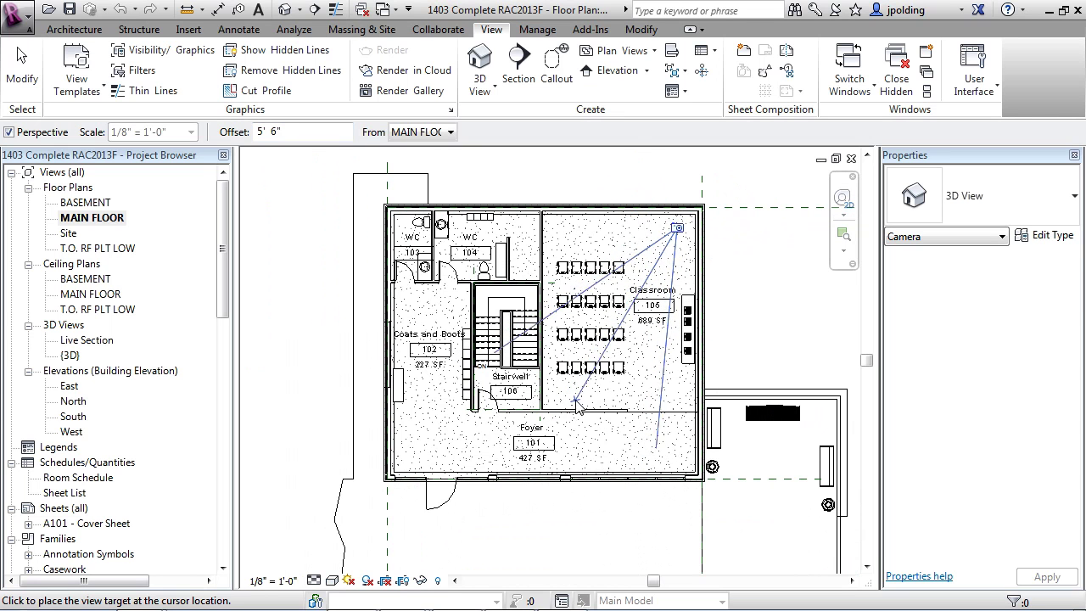
left_click(625, 392)
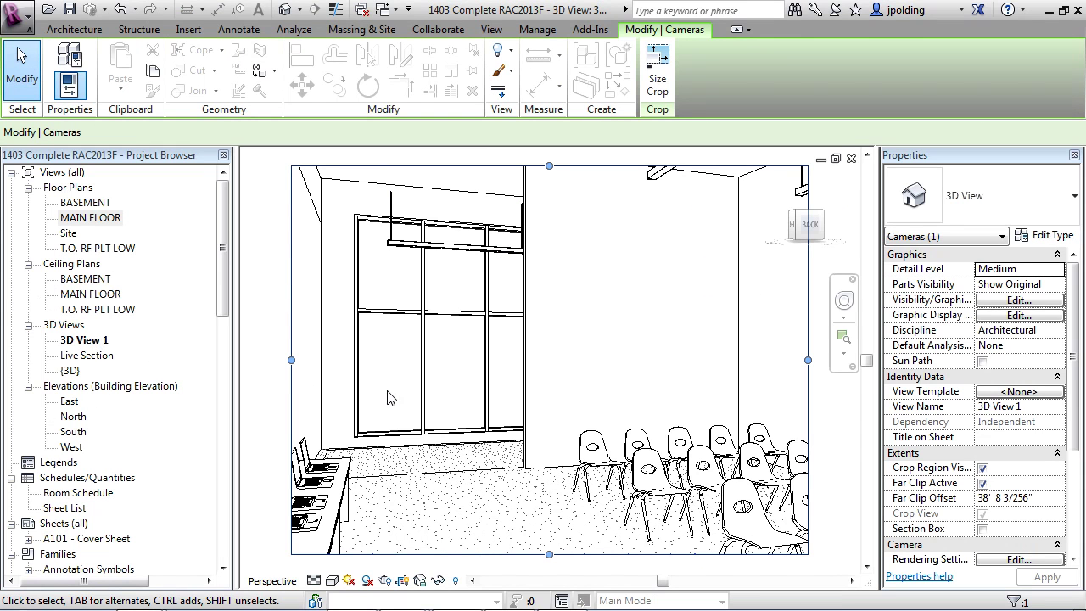
Drag 3D View 1's crop region left and right edges outward to show more desks.
scroll(494, 312, "down", 1)
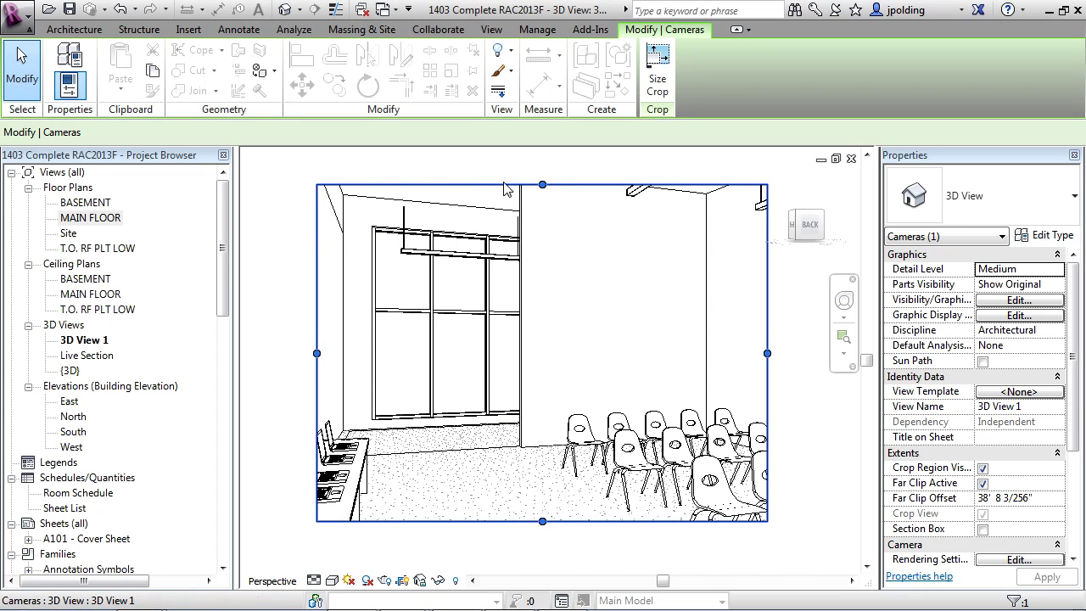
left_click(749, 192)
left_click_drag(768, 353, 790, 353)
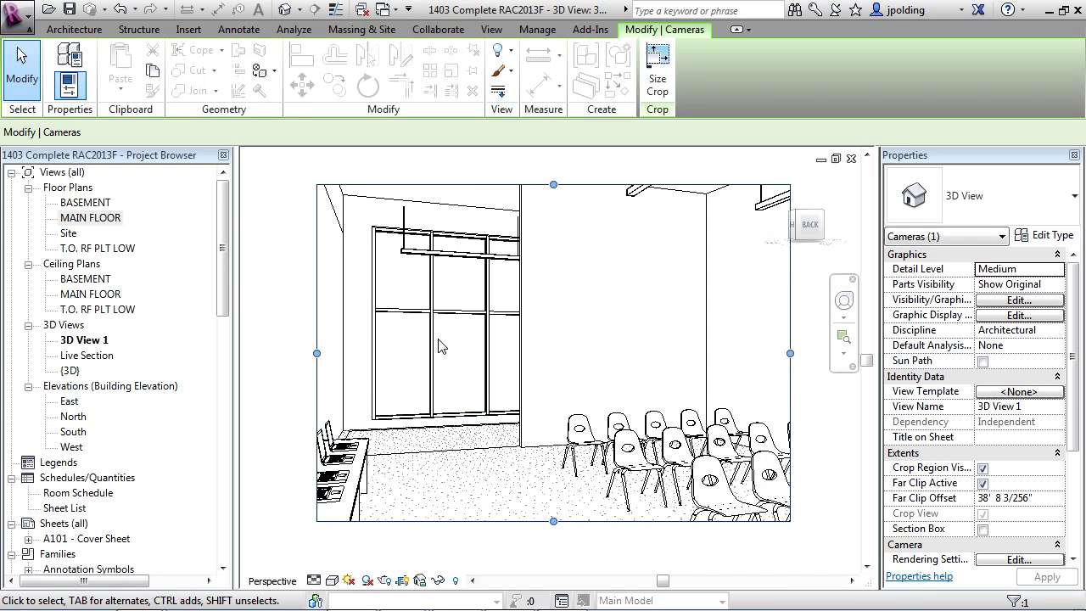
left_click_drag(317, 356, 286, 354)
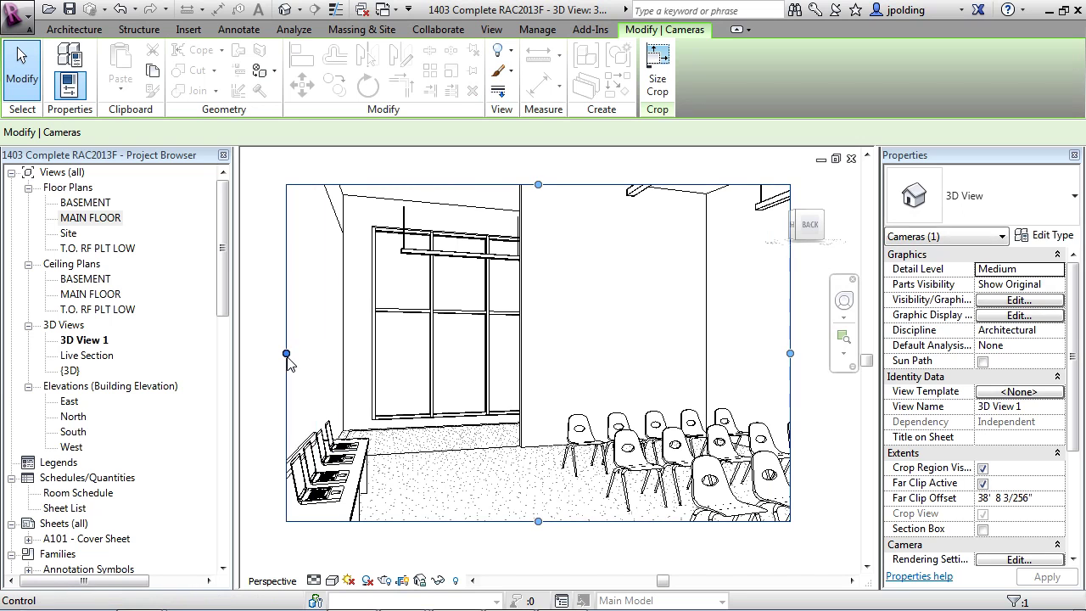
left_click_drag(790, 353, 817, 354)
left_click(645, 181)
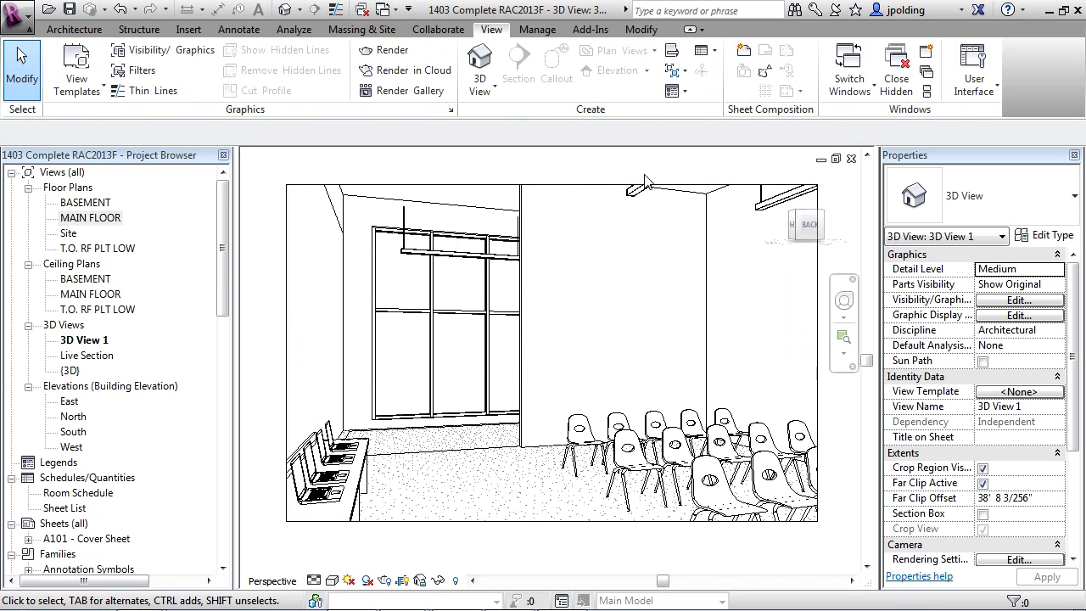
scroll(458, 364, "down", 2)
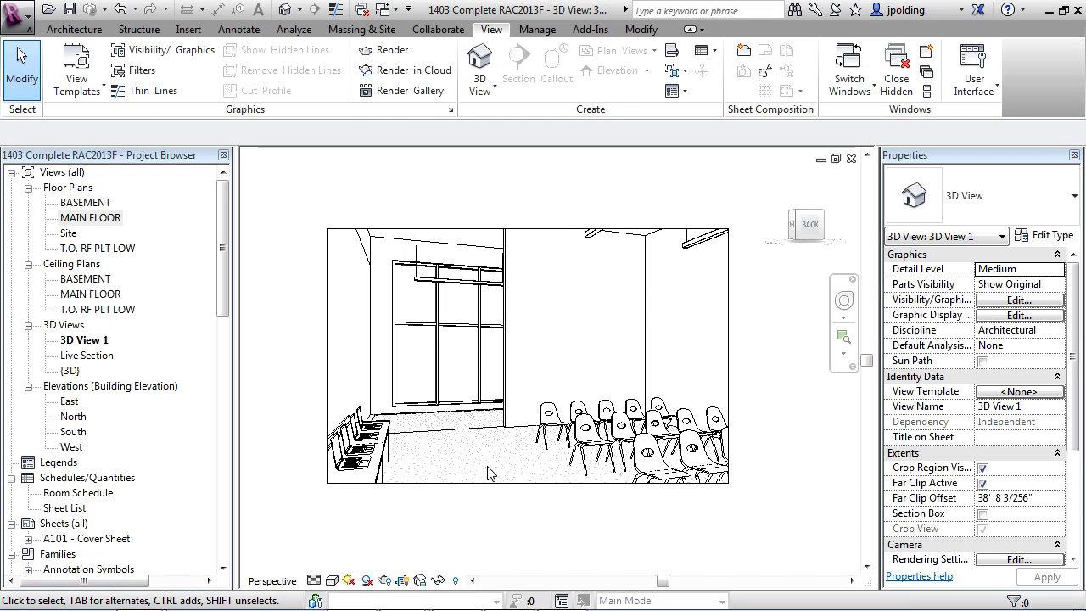
Enlarge the Classroom crop region upward, downward and to the right.
left_click(529, 229)
left_click_drag(528, 229, 528, 201)
left_click_drag(728, 341, 769, 342)
left_click_drag(549, 483, 548, 531)
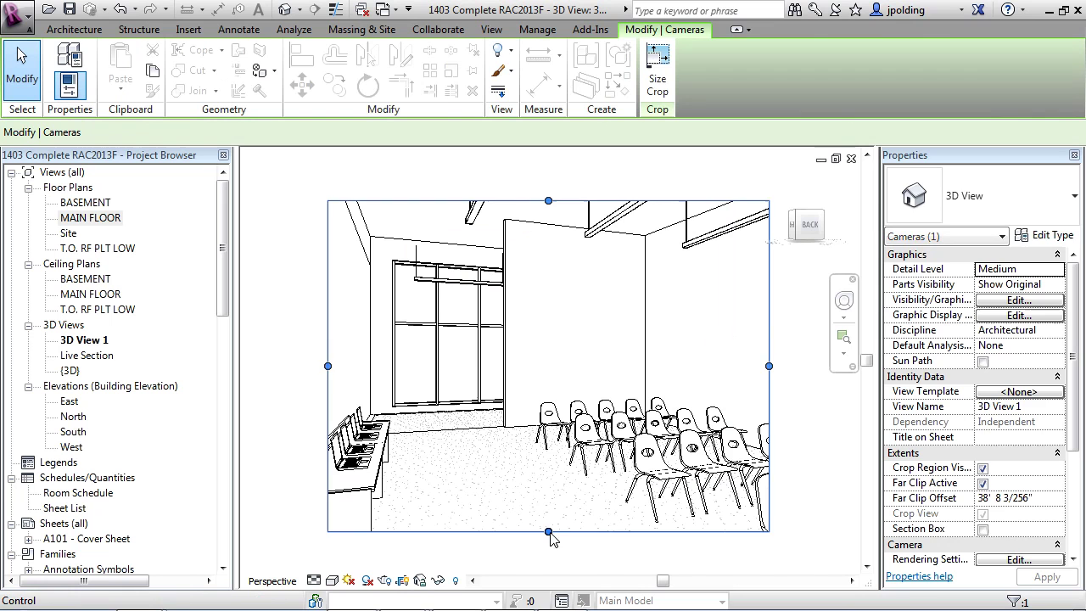
left_click_drag(549, 201, 549, 163)
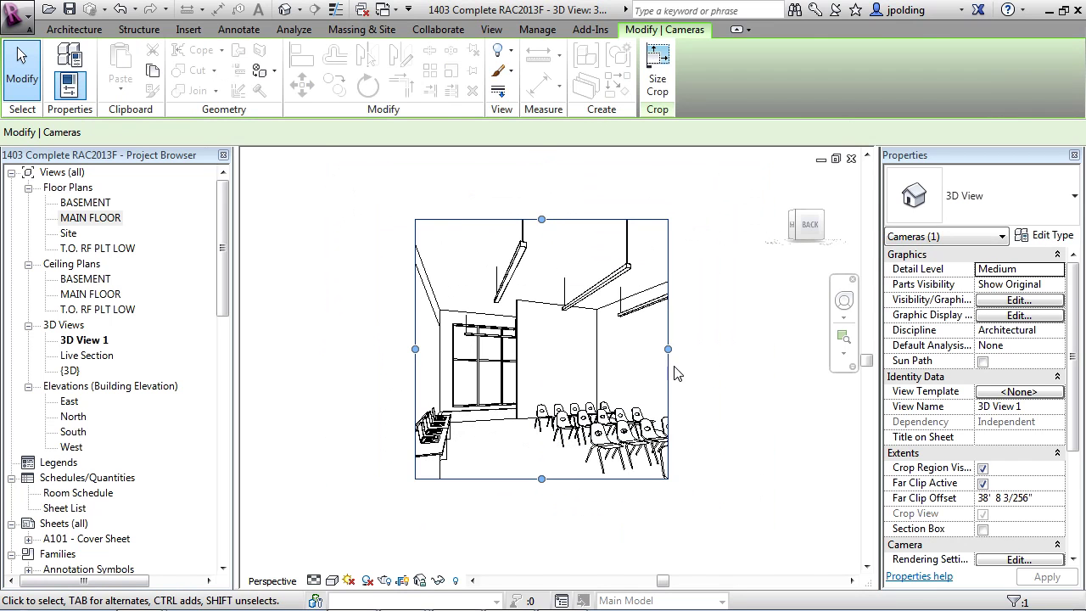
left_click_drag(679, 351, 777, 352)
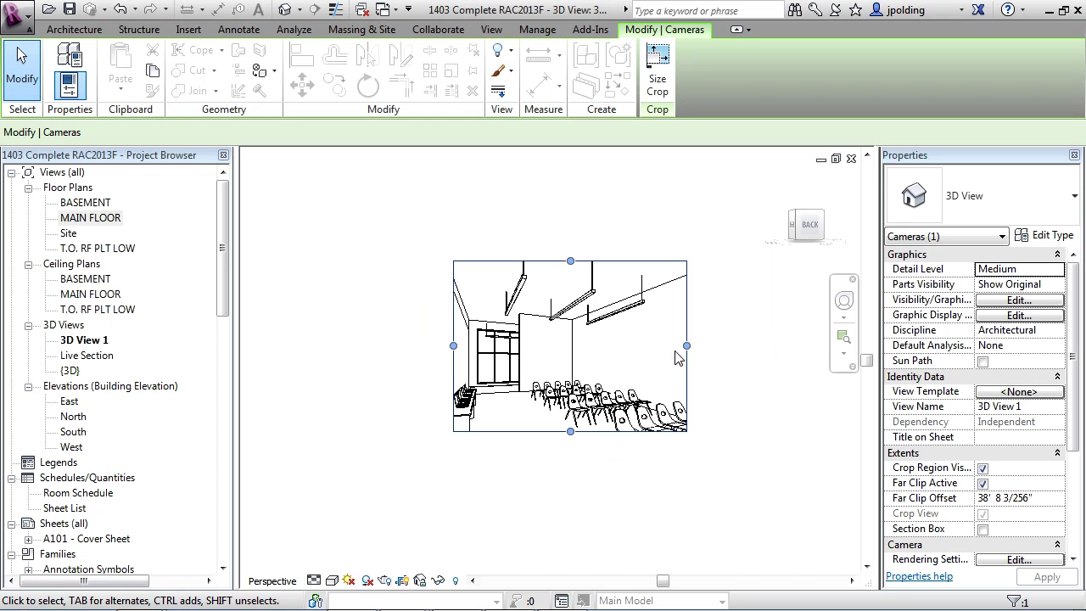
left_click_drag(687, 345, 810, 346)
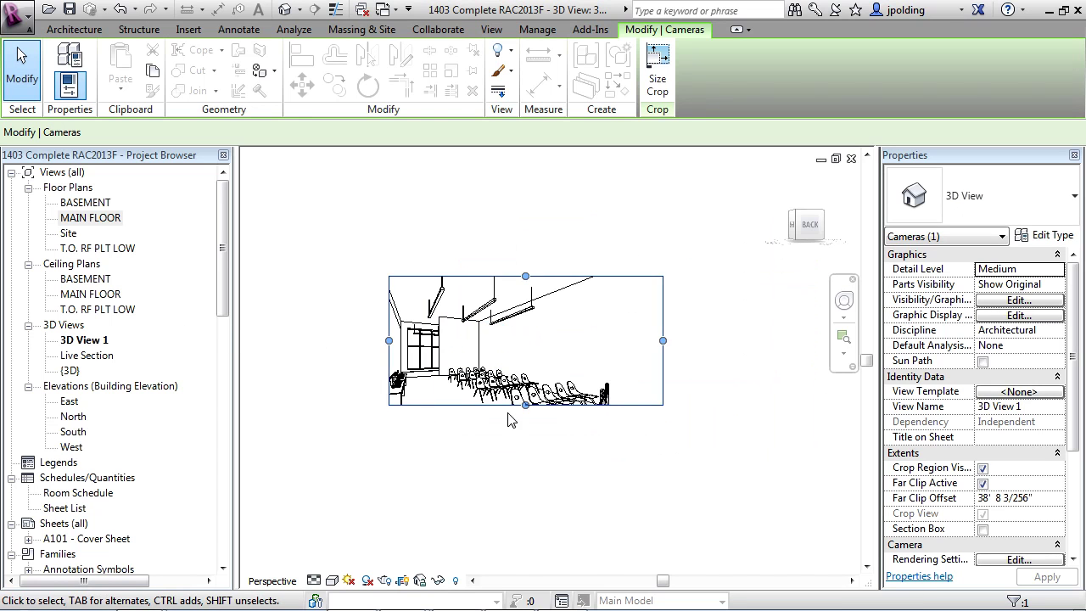
Fine-tune the frame: extend bottom and left, raise top, widen right, trim bottom back up.
left_click_drag(525, 405, 525, 556)
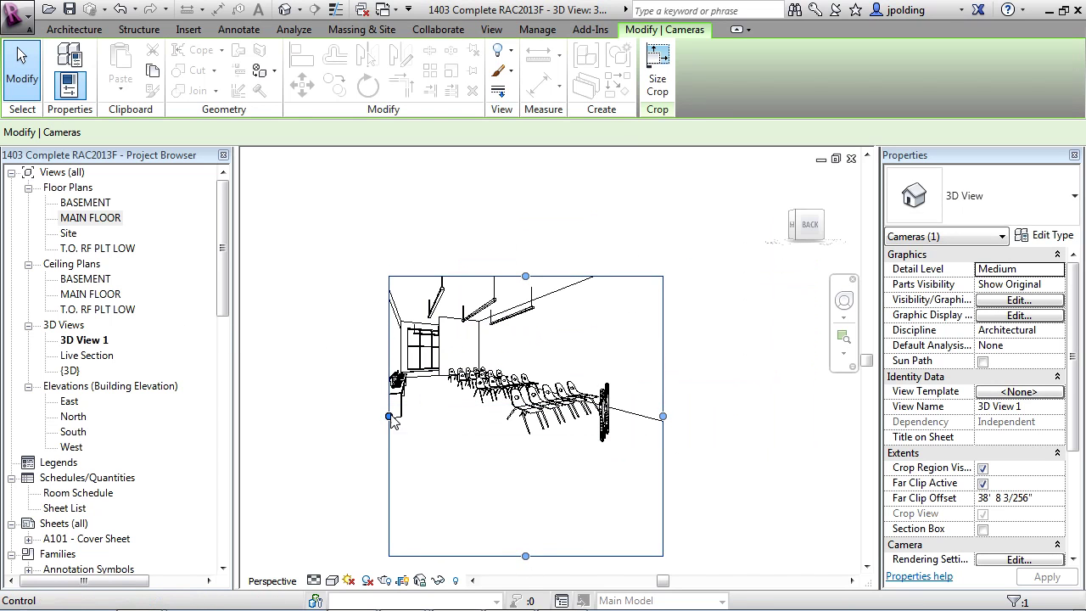
left_click_drag(388, 416, 285, 416)
left_click_drag(473, 277, 473, 201)
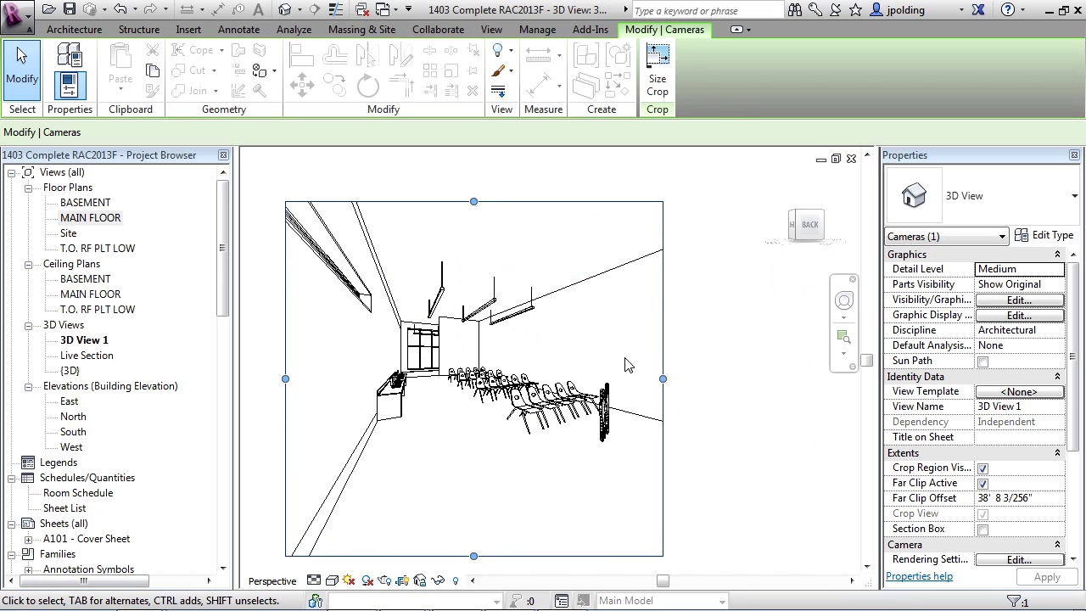
left_click_drag(662, 379, 730, 378)
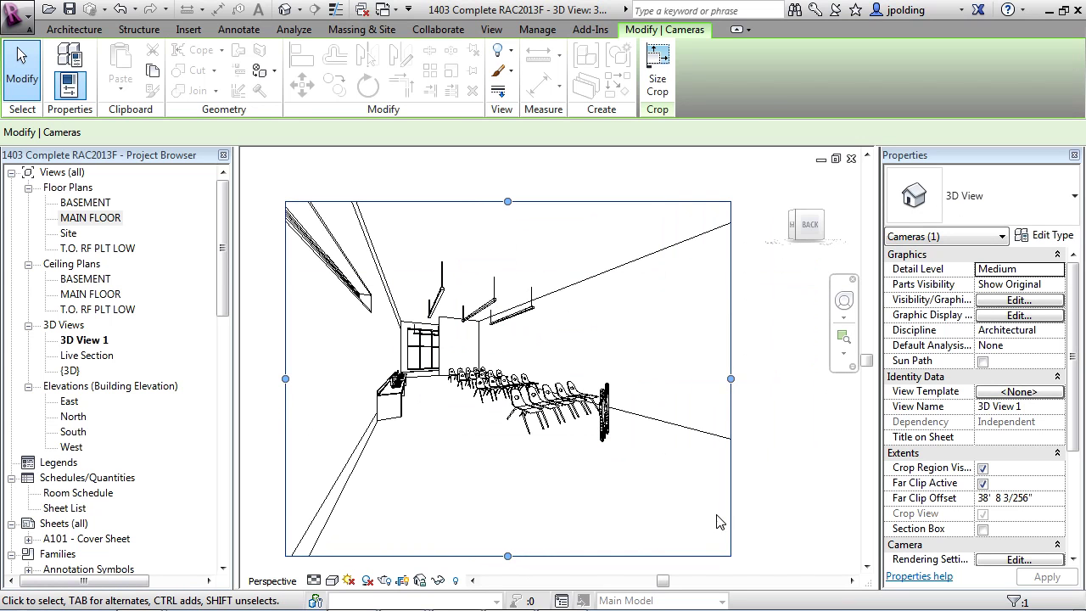
scroll(434, 437, "up", 1)
scroll(671, 370, "down", 1)
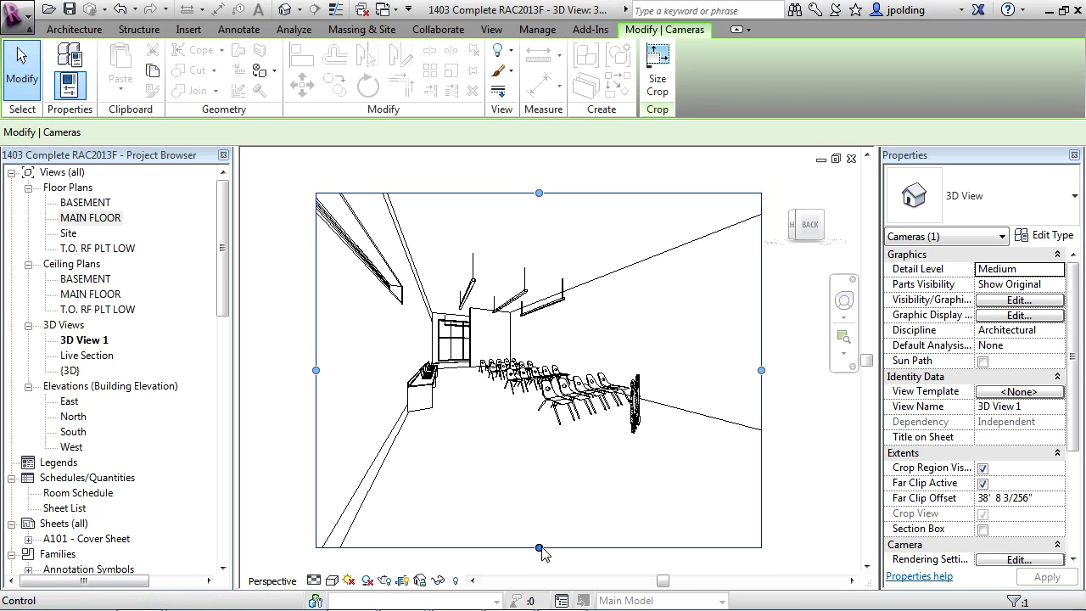
left_click_drag(538, 547, 540, 413)
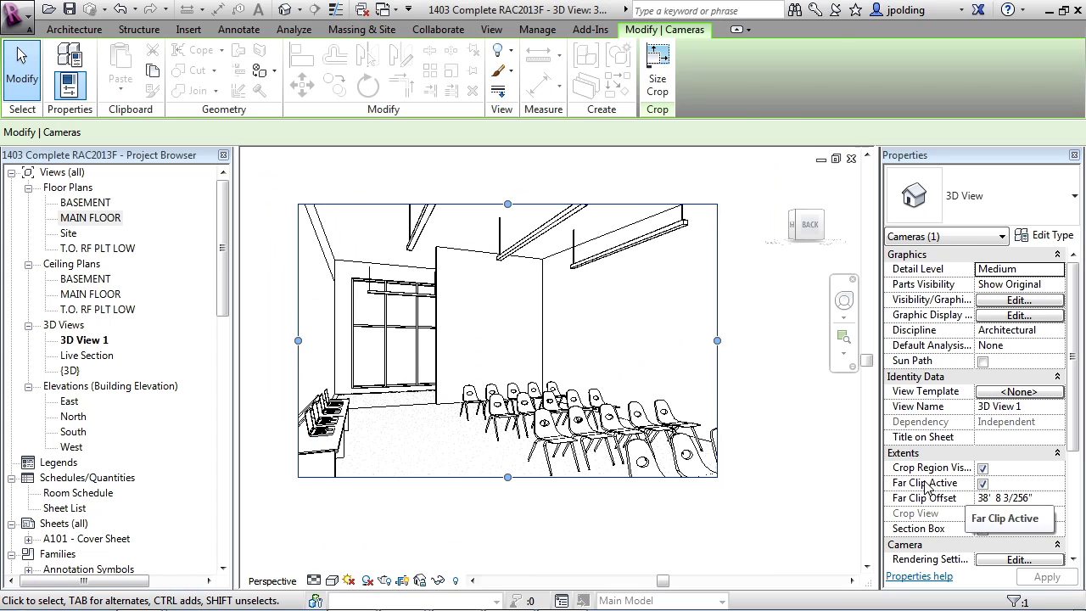
Uncheck Far Clip Active for 3D View 1 and apply the change.
left_click(740, 187)
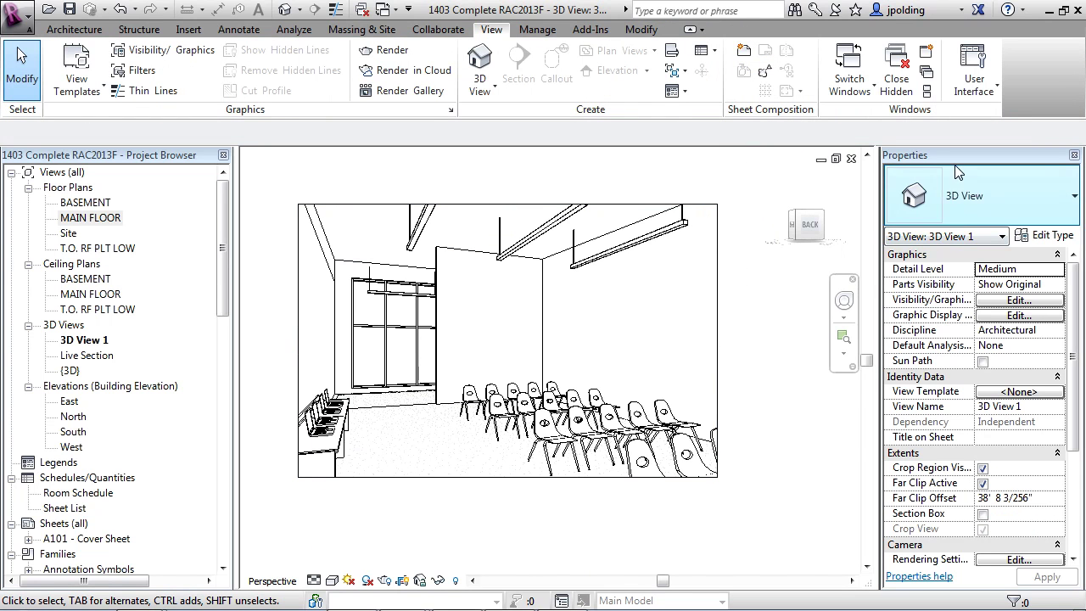
left_click(982, 484)
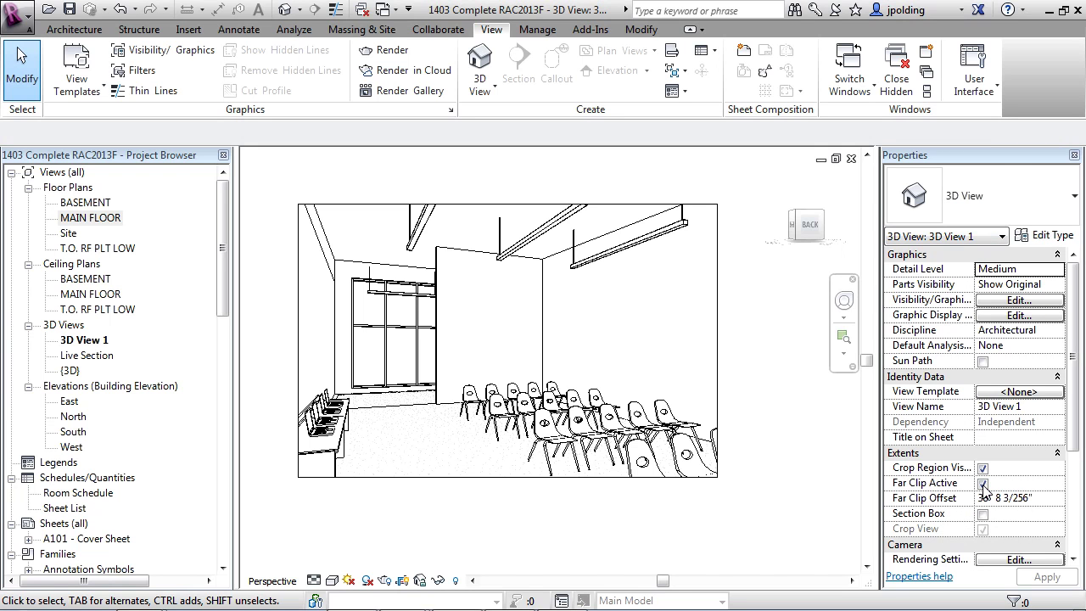
left_click(982, 483)
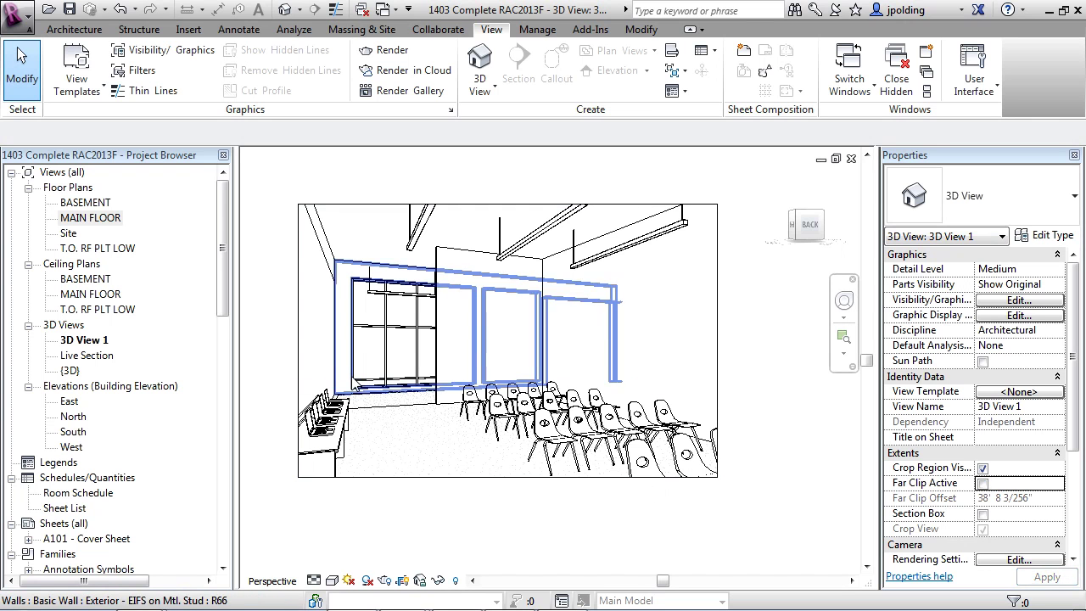
scroll(365, 386, "up", 4)
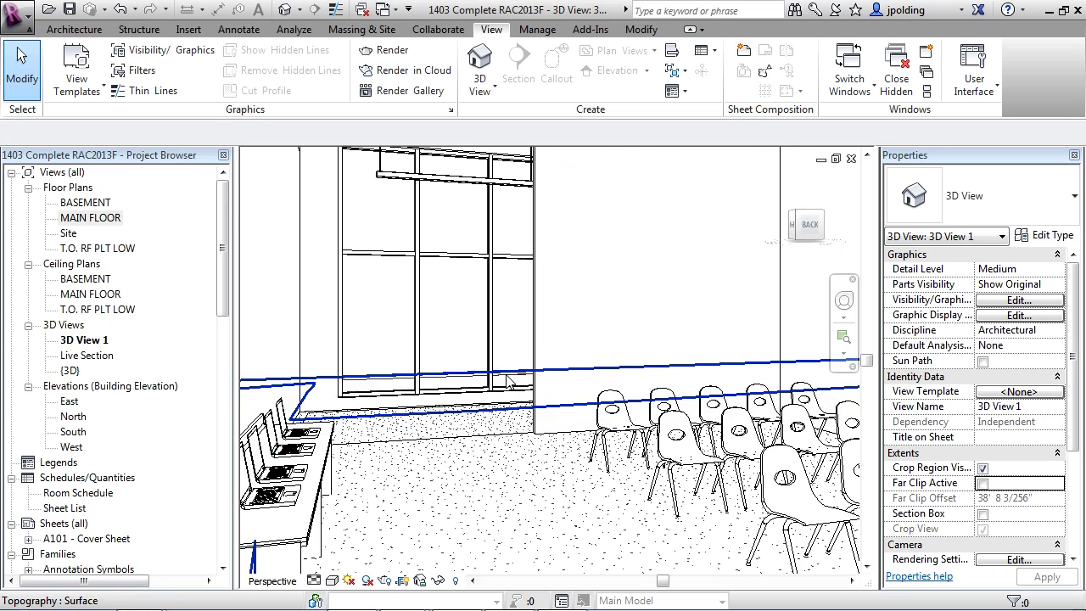
scroll(455, 365, "down", 4)
left_click(983, 482)
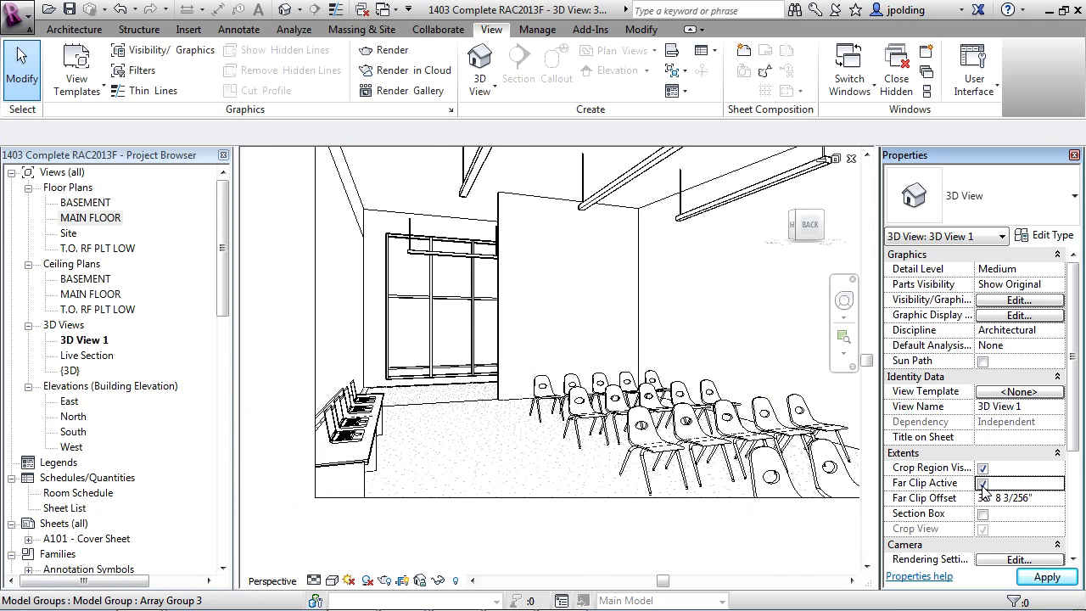
left_click(1044, 577)
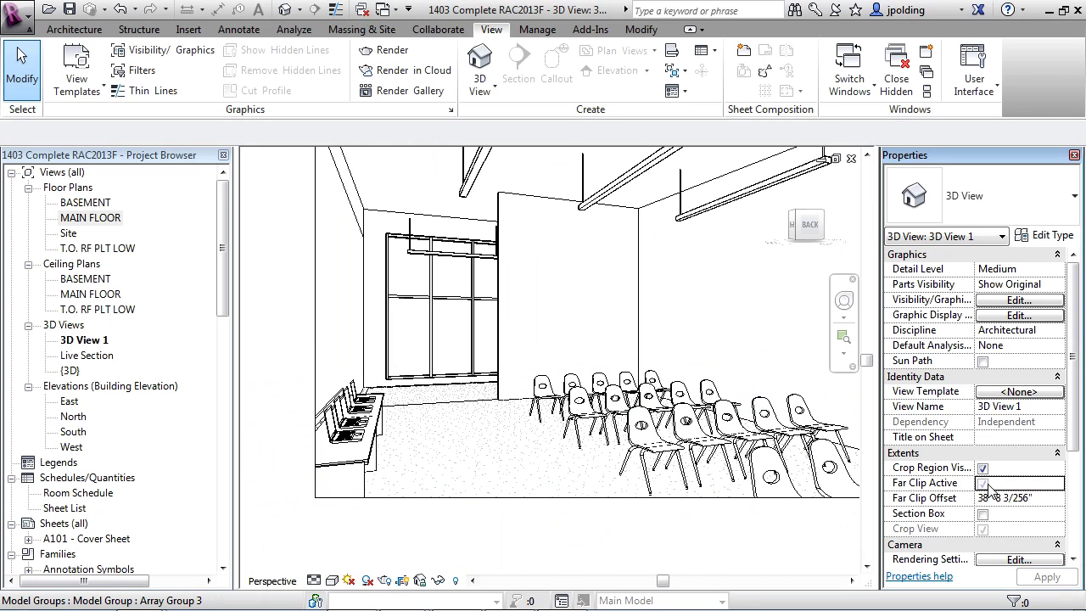
left_click(982, 483)
left_click(1045, 577)
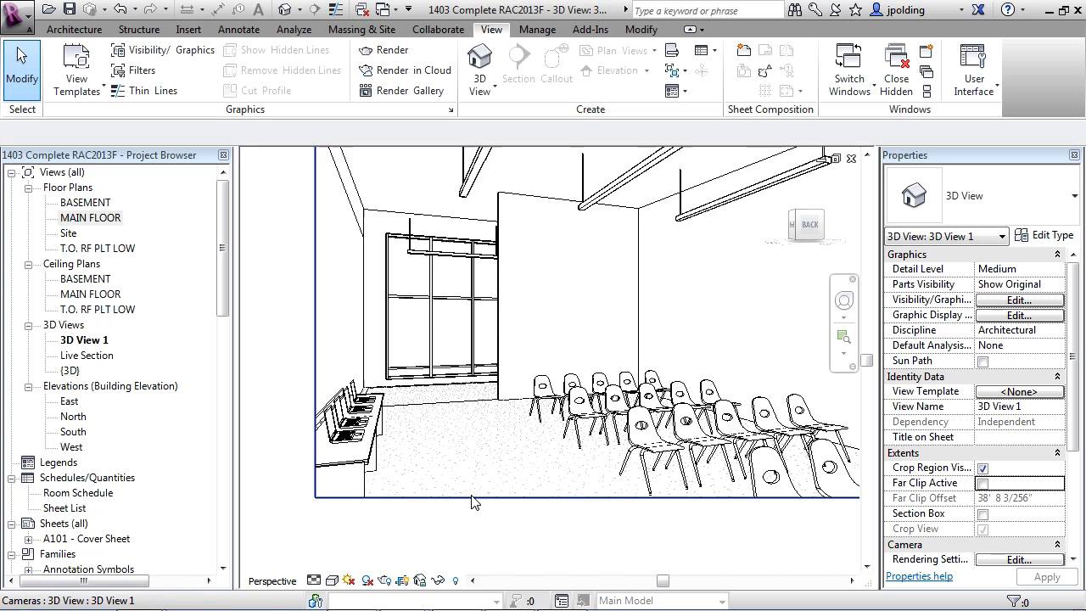
scroll(476, 496, "down", 2)
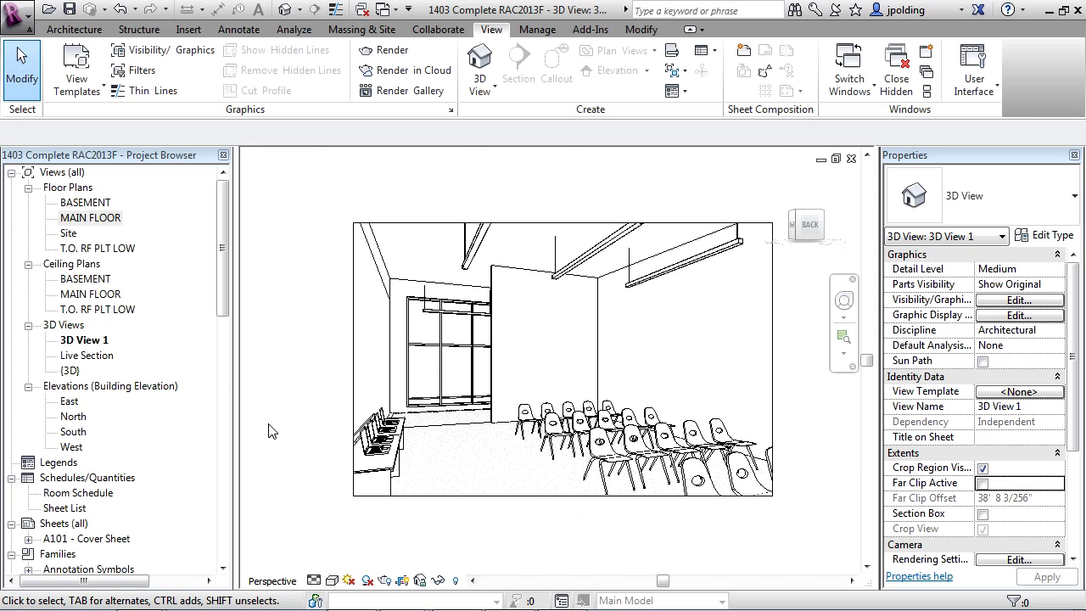
Rename 3D View 1 to 'Classroom' and reopen the MAIN FLOOR plan.
right_click(84, 341)
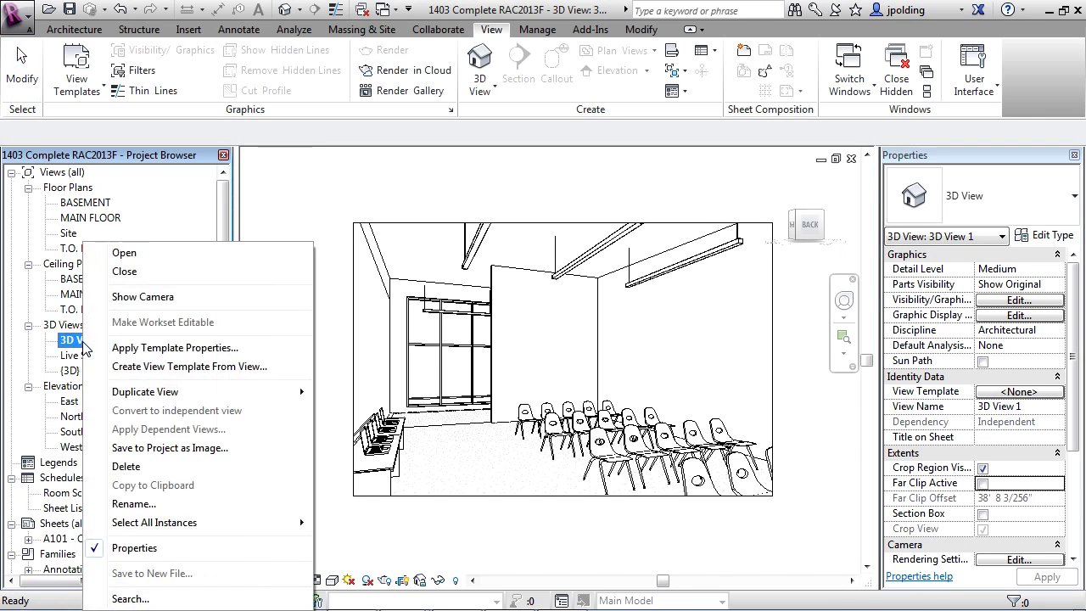
left_click(148, 503)
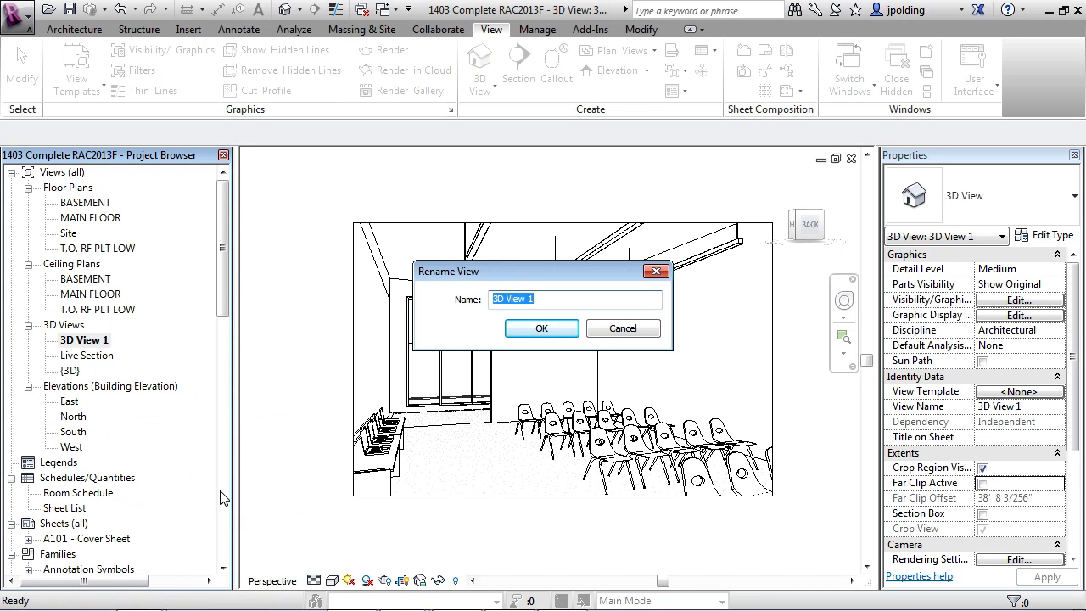
type("Classroom")
key("Return")
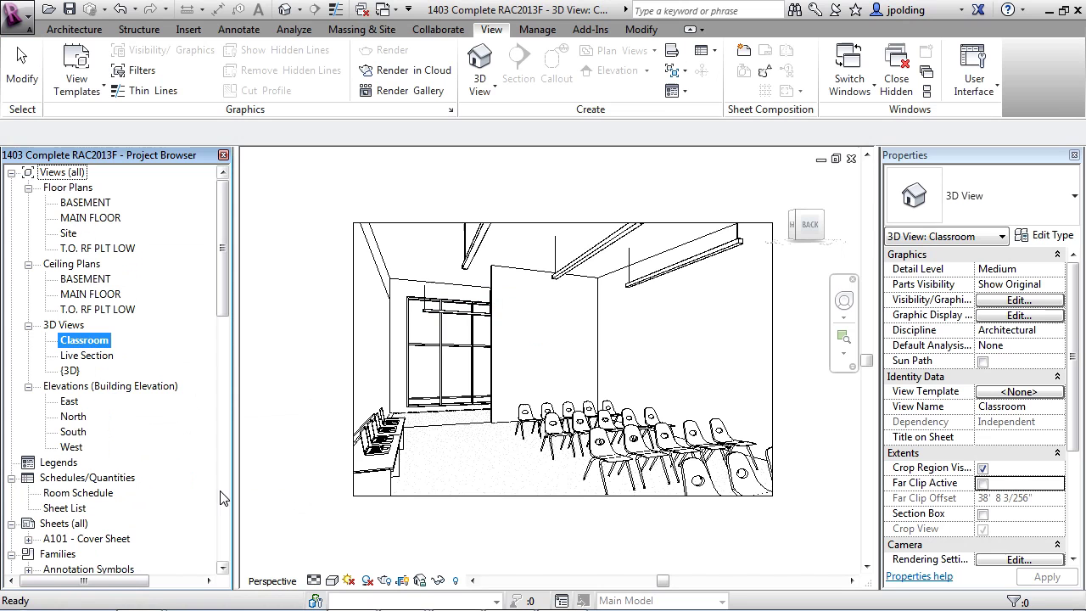
double_click(85, 218)
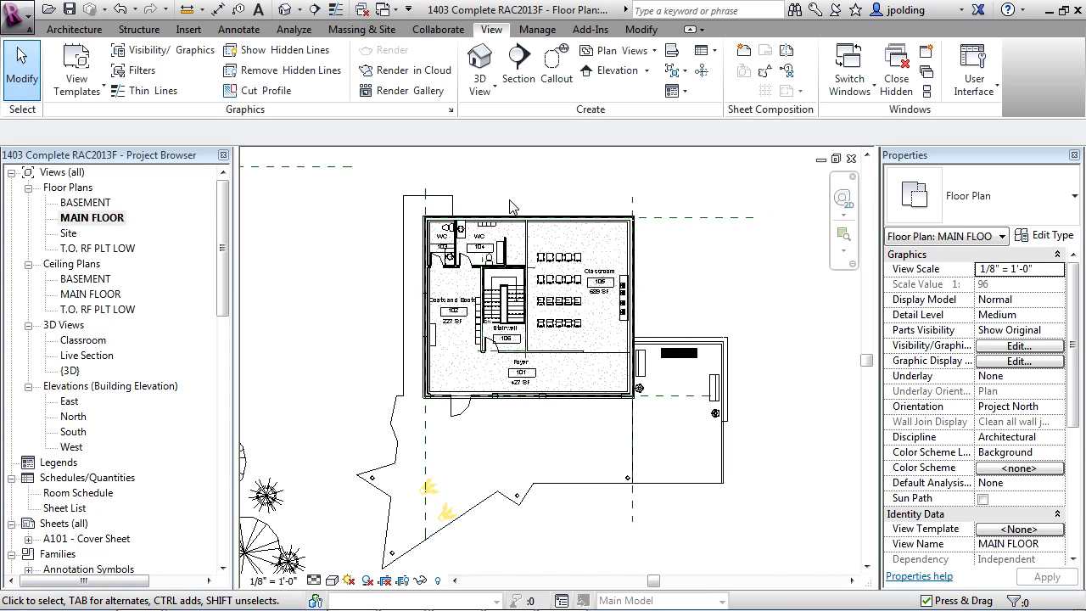
Place a camera at 3' 0" eye height south-east of the building, aimed at its front.
left_click(480, 84)
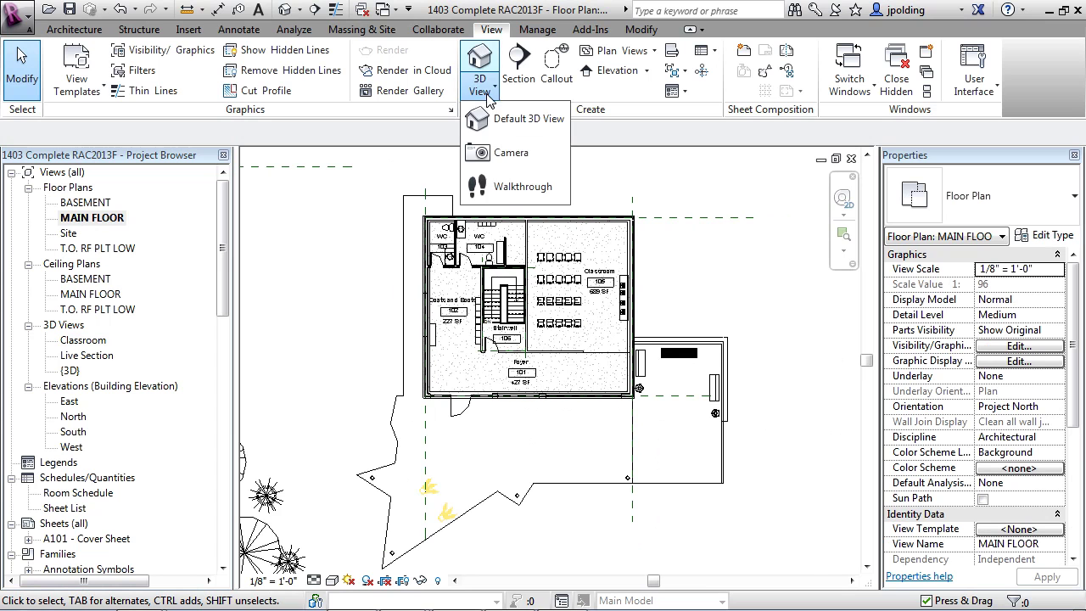
left_click(499, 154)
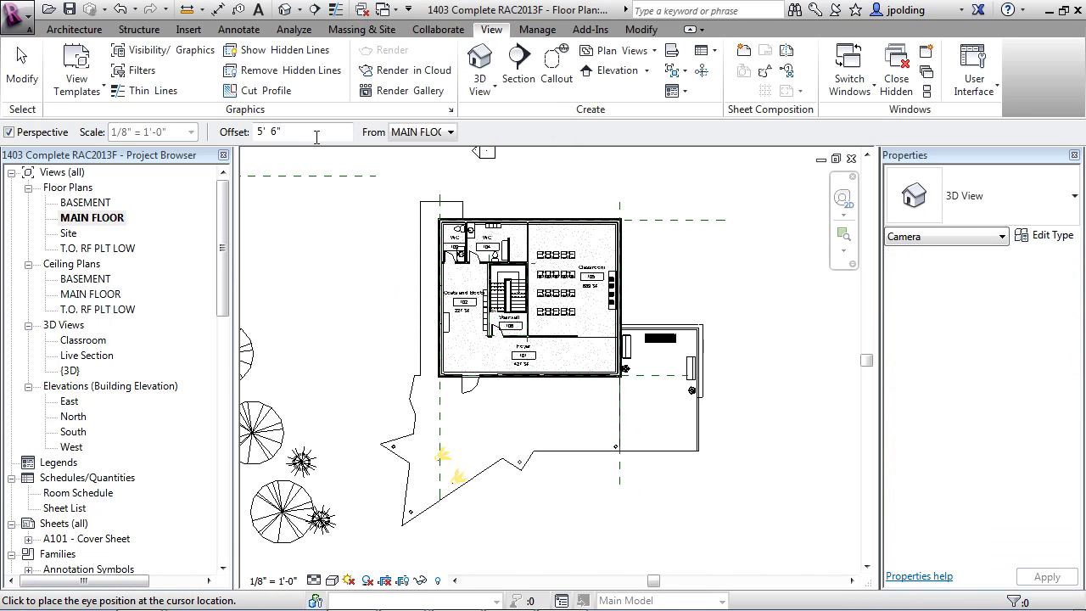
left_click_drag(316, 133, 253, 133)
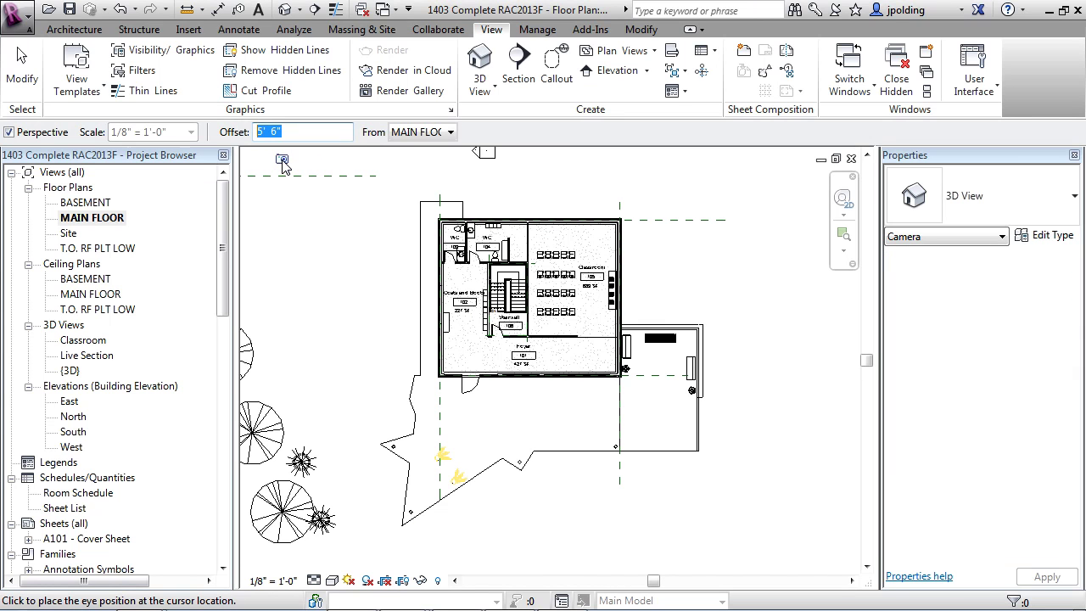
type("3")
key("Return")
left_click(643, 549)
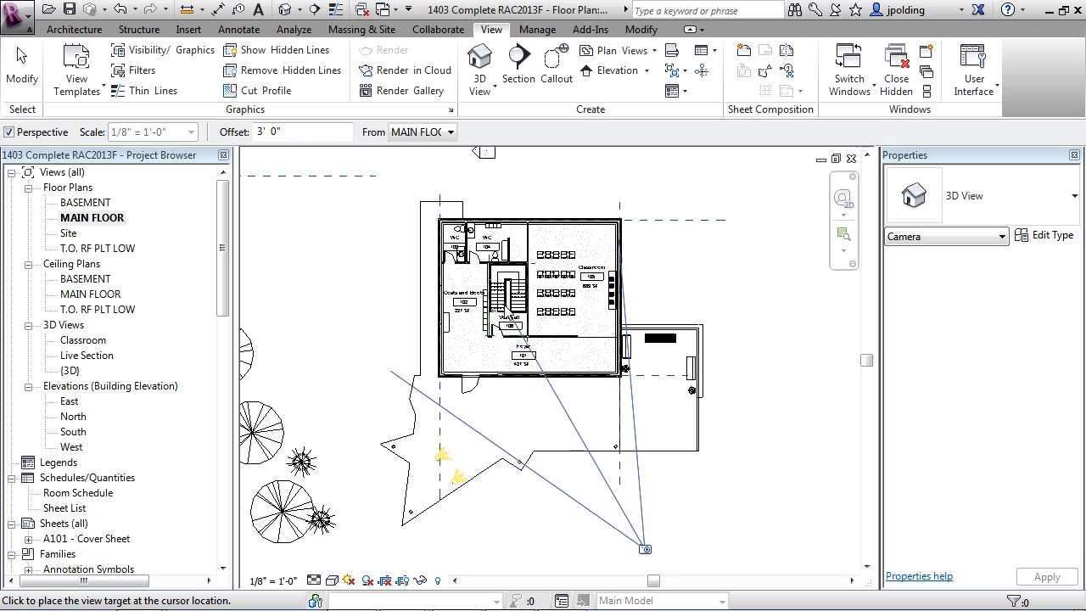
left_click(538, 383)
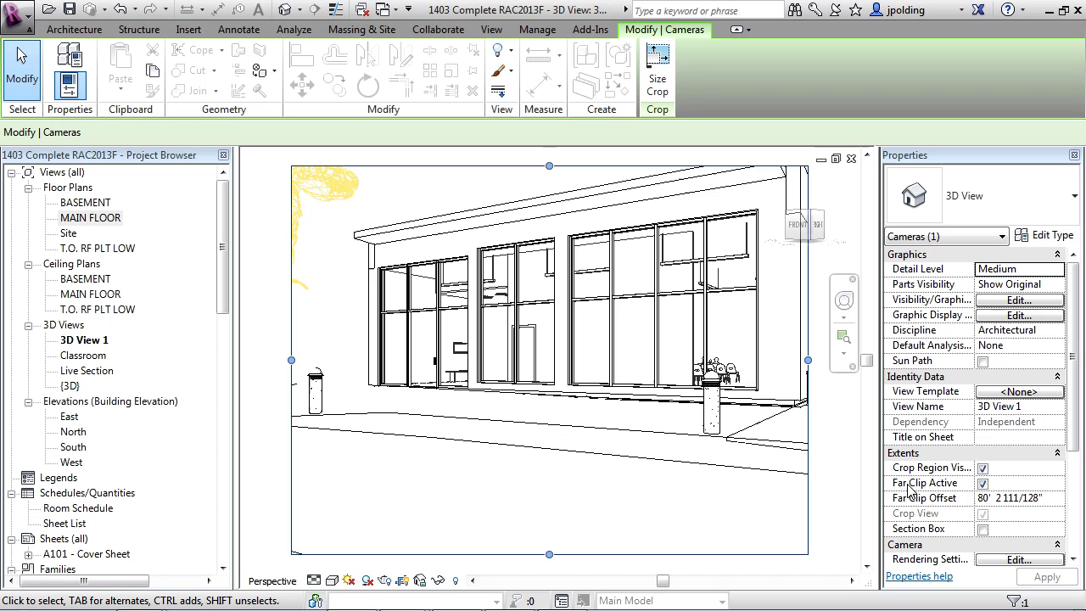
Turn off far clipping and widen the exterior crop to include the trees and people.
left_click(983, 482)
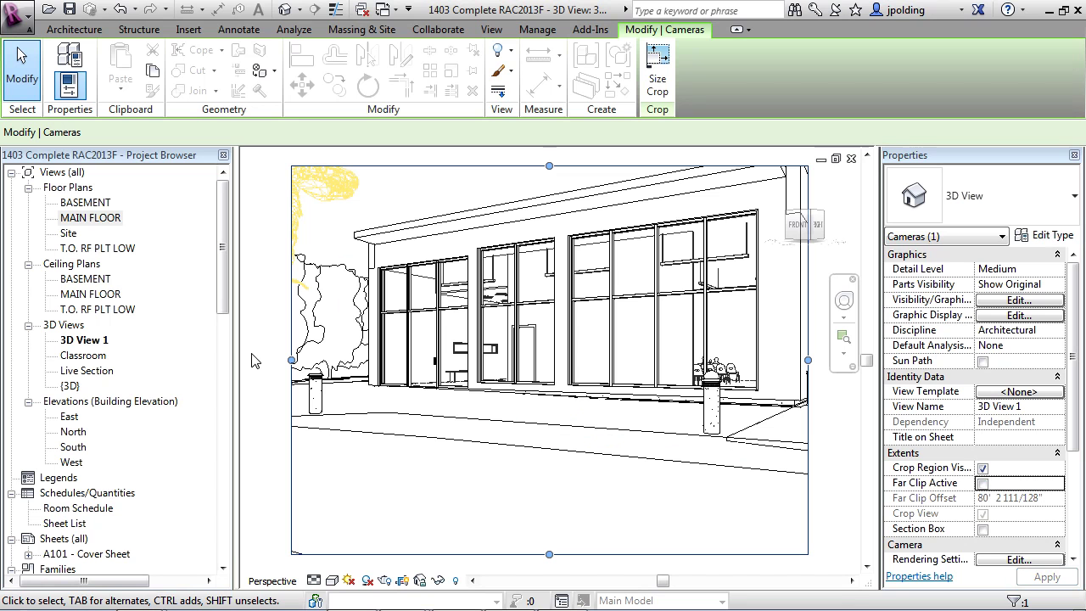
scroll(422, 293, "down", 3)
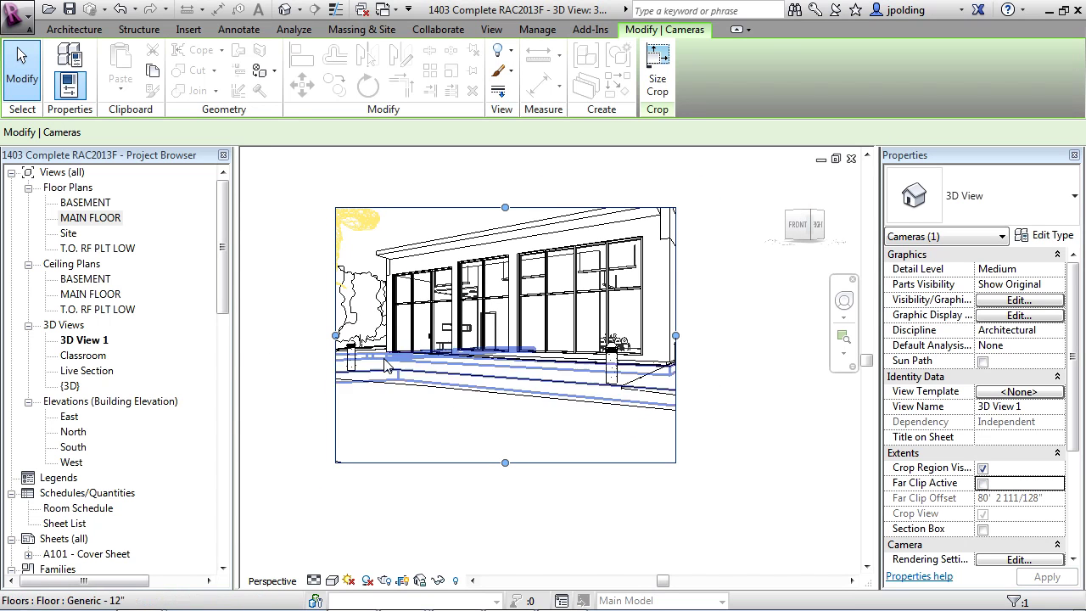
left_click_drag(336, 335, 276, 336)
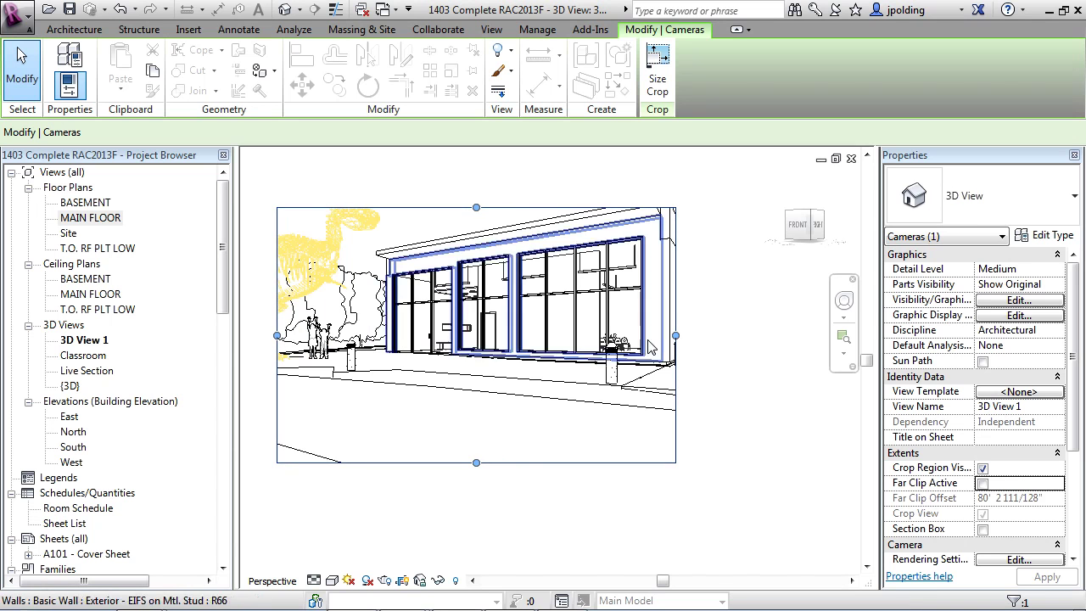
left_click_drag(675, 336, 749, 336)
key("Escape")
Rename 3D View 1 to 'Exterior'.
right_click(79, 341)
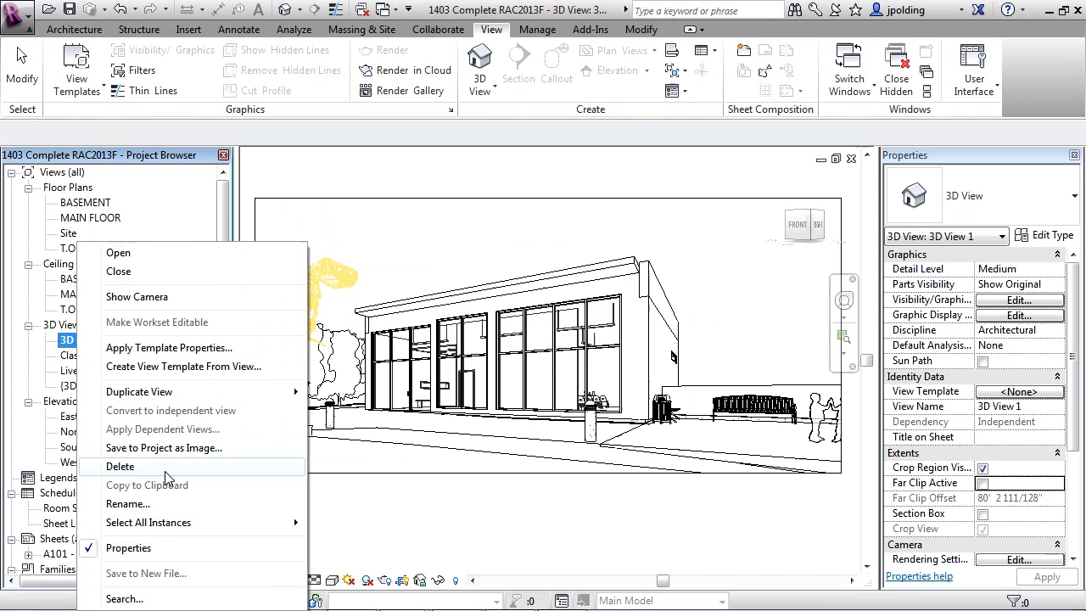
left_click(128, 504)
type("E")
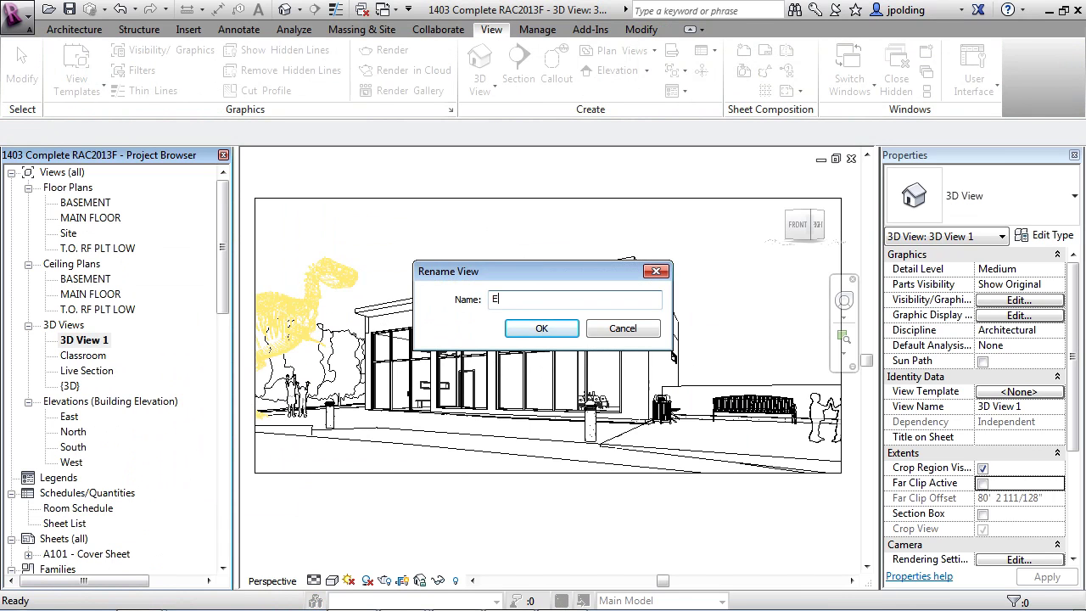
type("xterior")
key("Return")
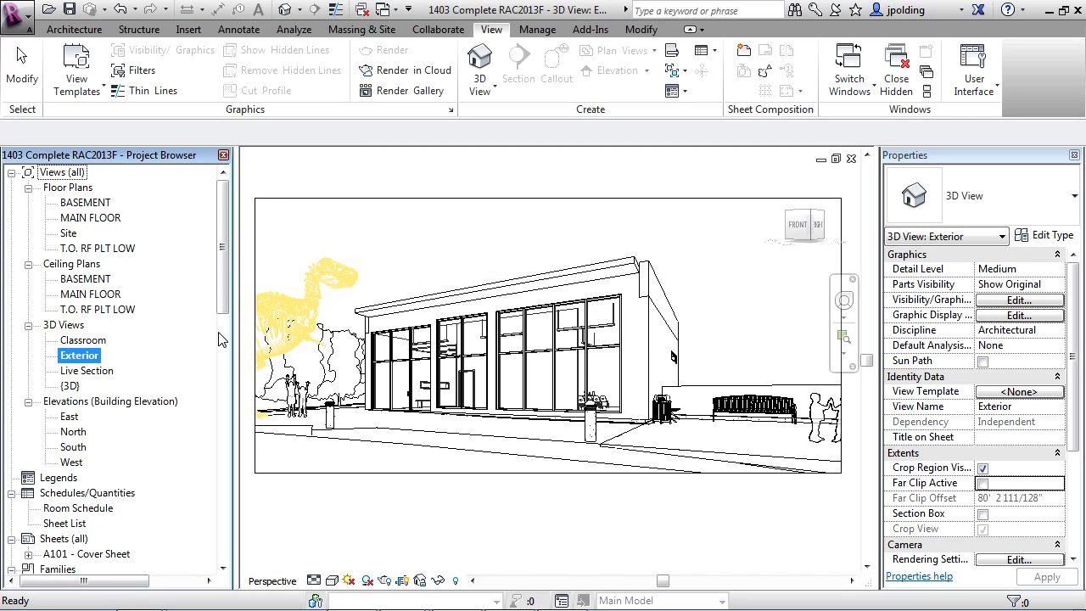
double_click(91, 218)
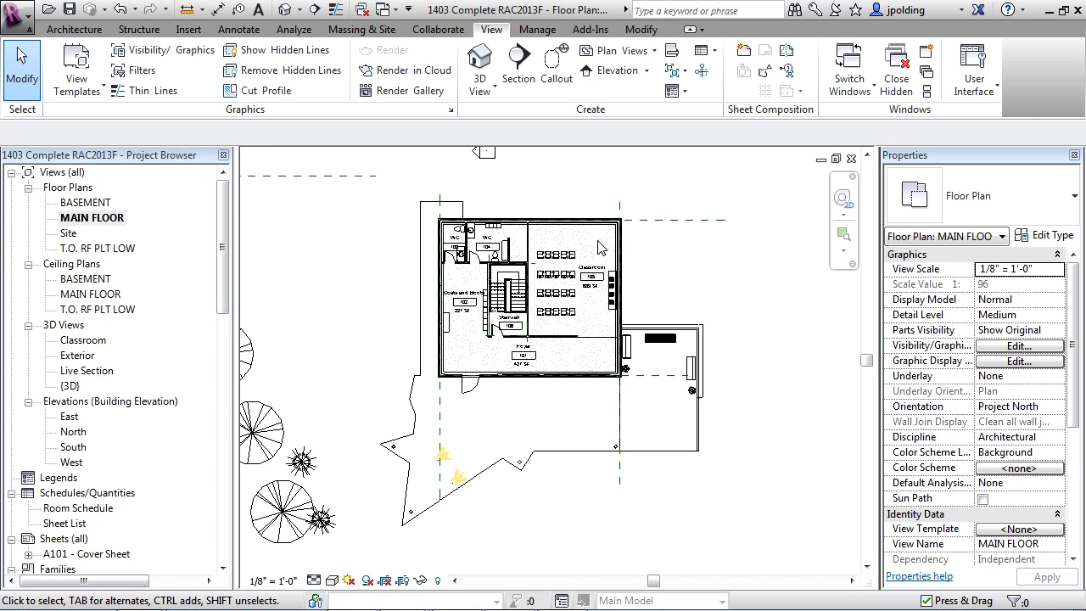
scroll(602, 197, "up", 2)
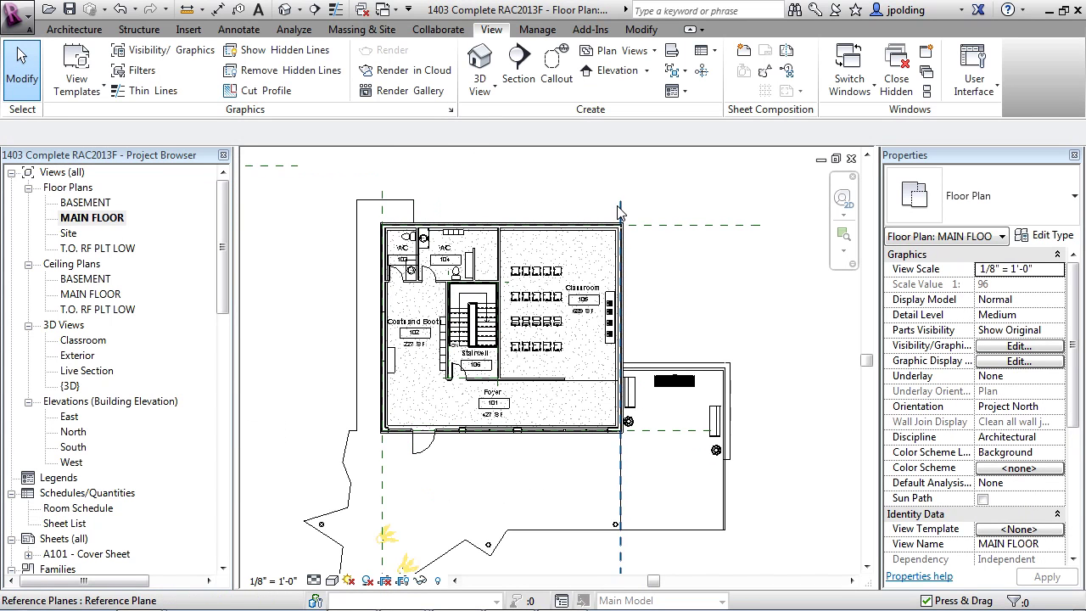
left_click(489, 99)
left_click(507, 149)
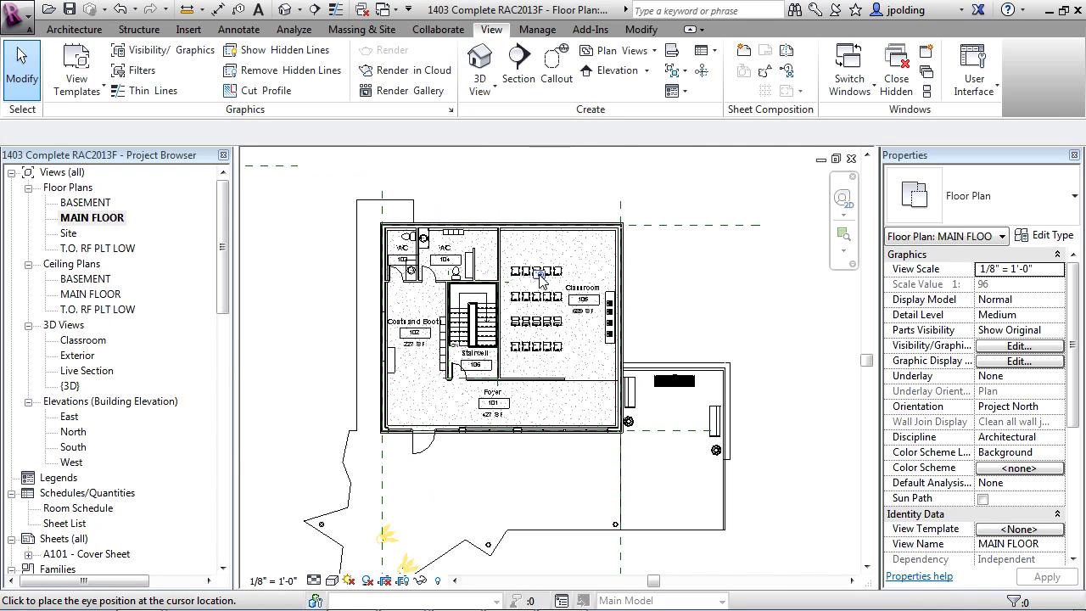
left_click(509, 240)
left_click(654, 530)
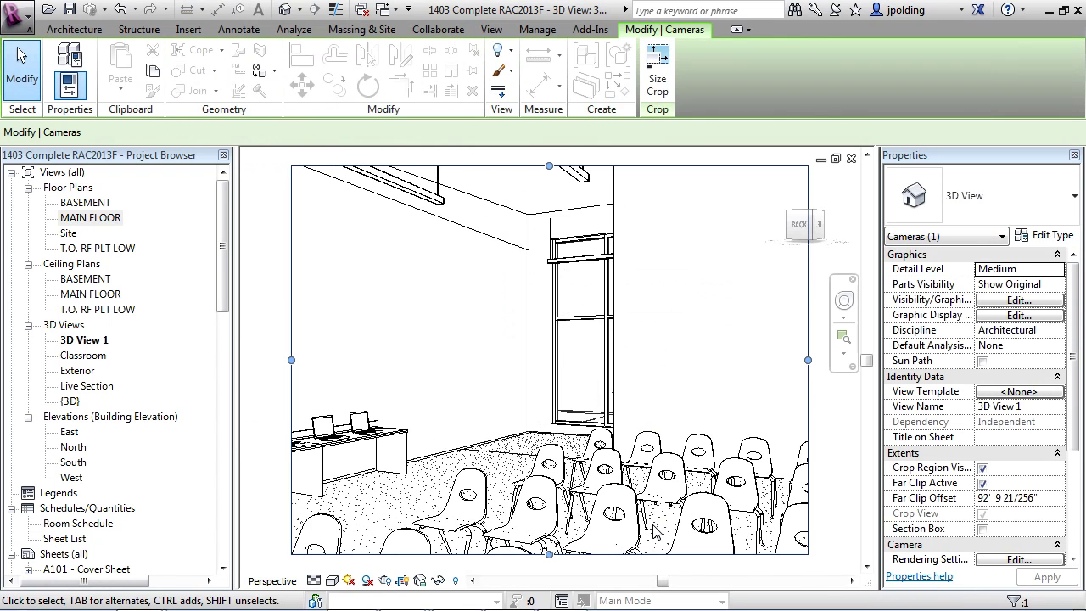
scroll(547, 272, "down", 2)
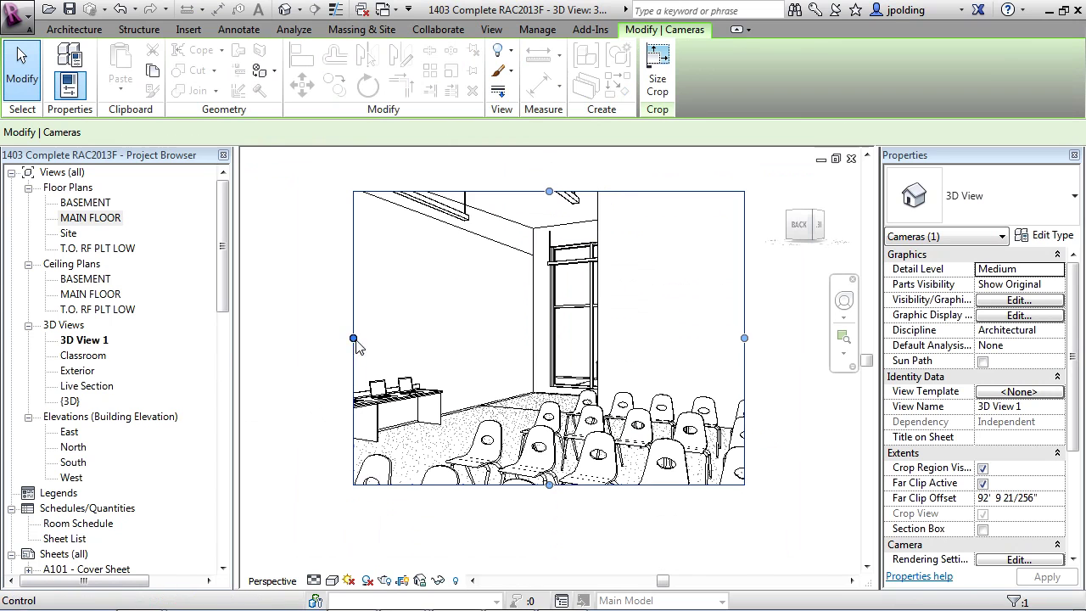
left_click_drag(353, 339, 319, 338)
left_click_drag(531, 484, 535, 581)
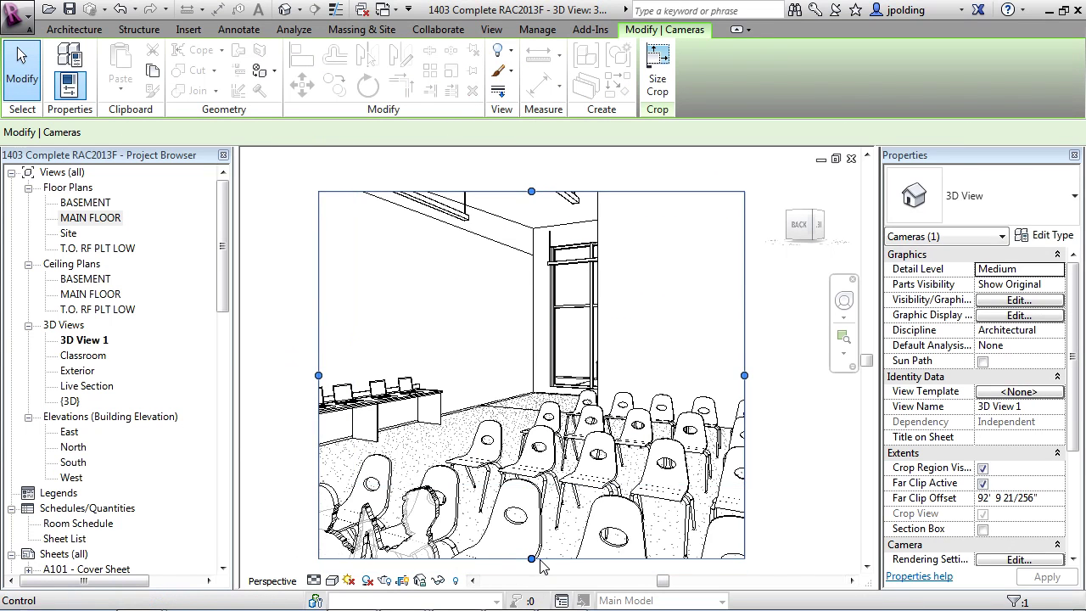
middle_click_drag(411, 381, 373, 339)
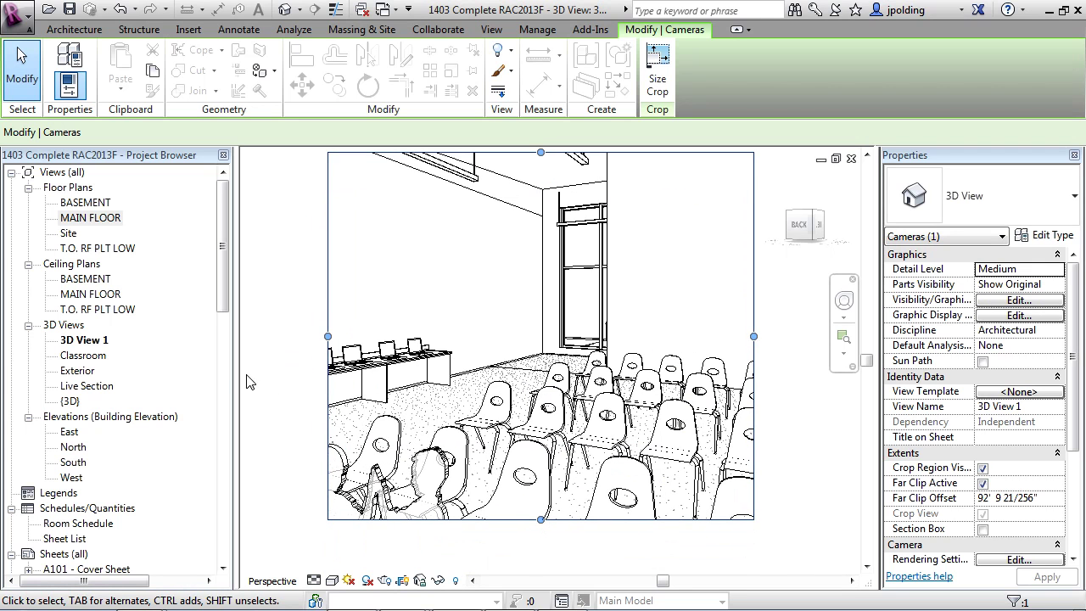
left_click(271, 342)
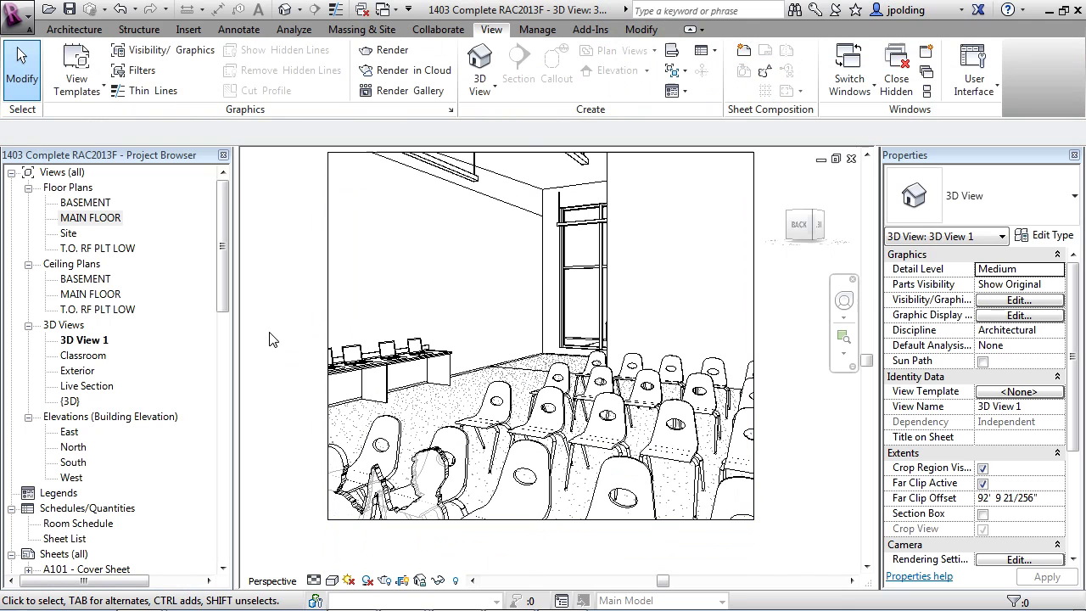
left_click(91, 345)
right_click(92, 341)
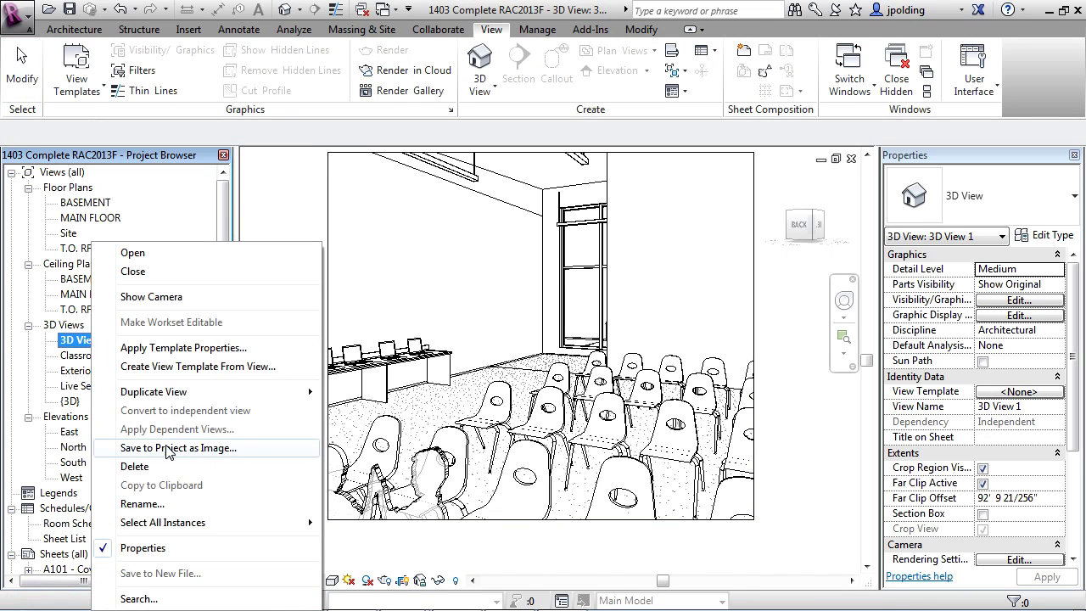
left_click(164, 468)
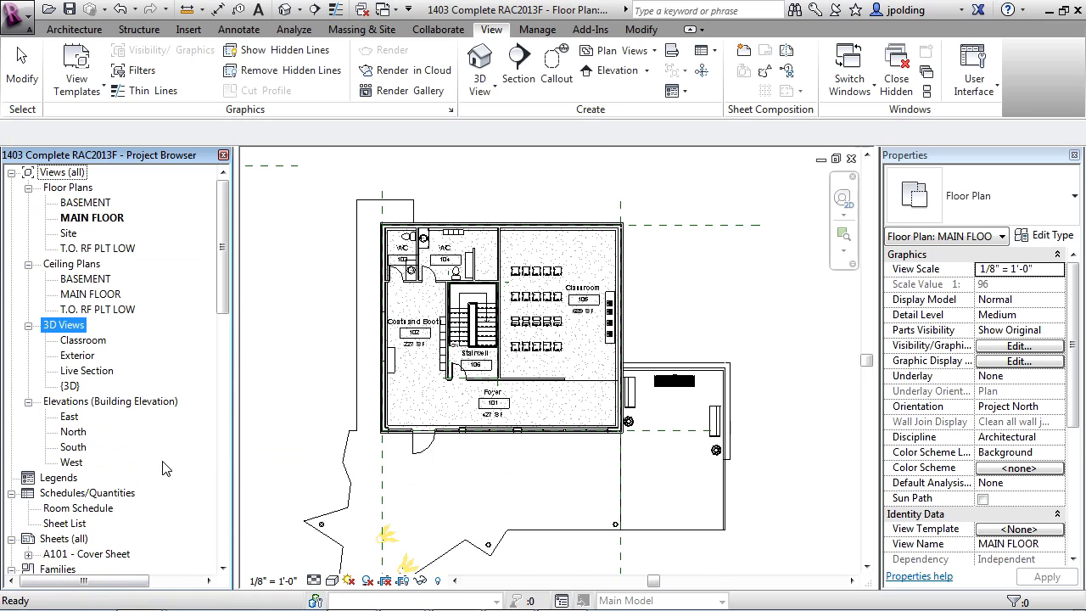
double_click(88, 359)
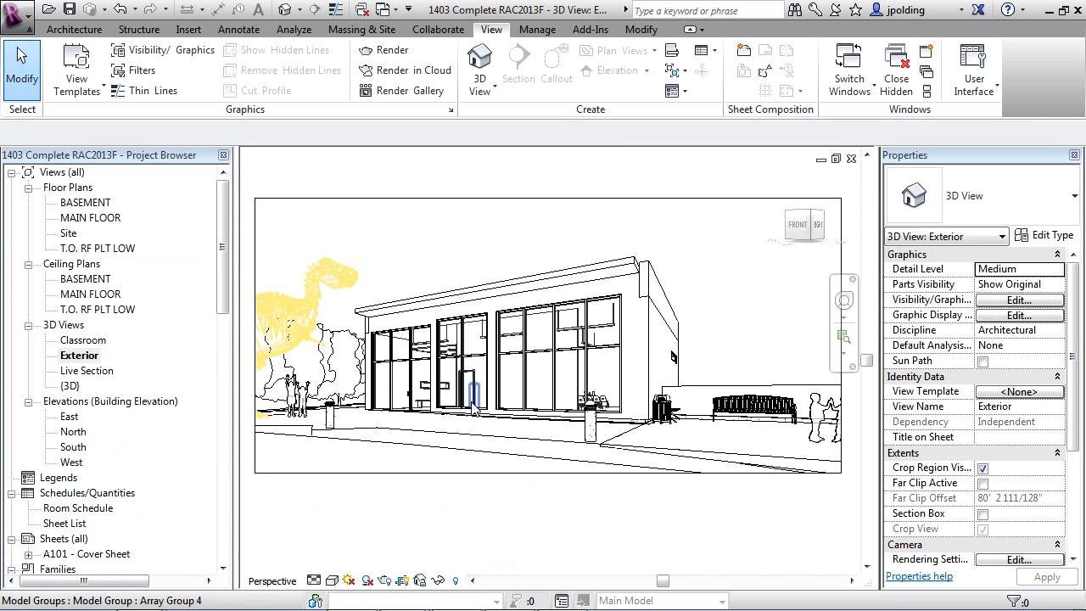
Select the Exterior camera and apply a trial eye elevation of 2' and target elevation 15.
left_click(685, 200)
scroll(1076, 312, "down", 5)
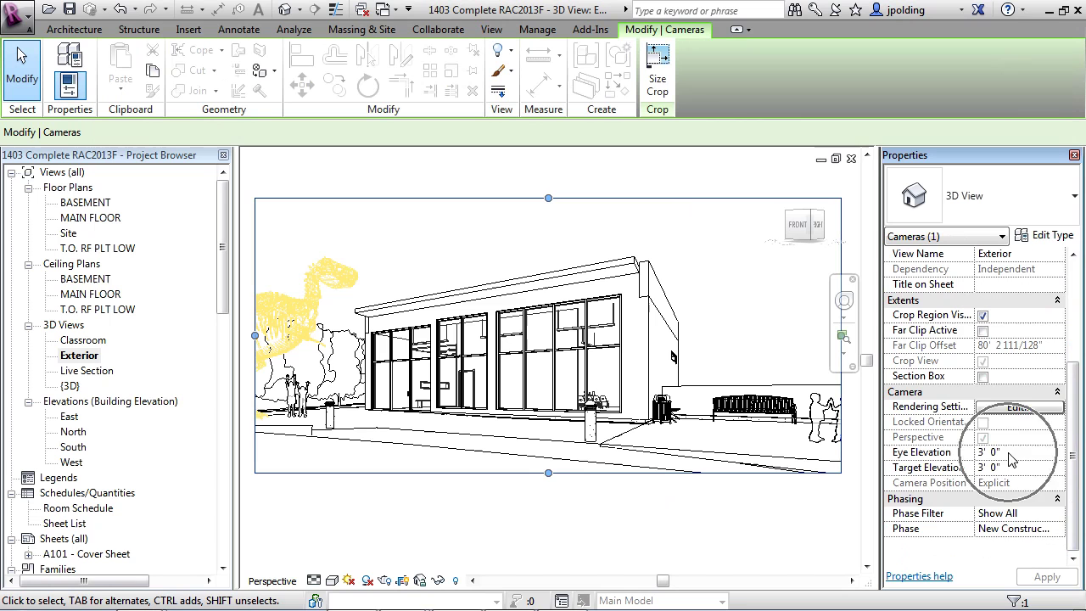
left_click(1011, 452)
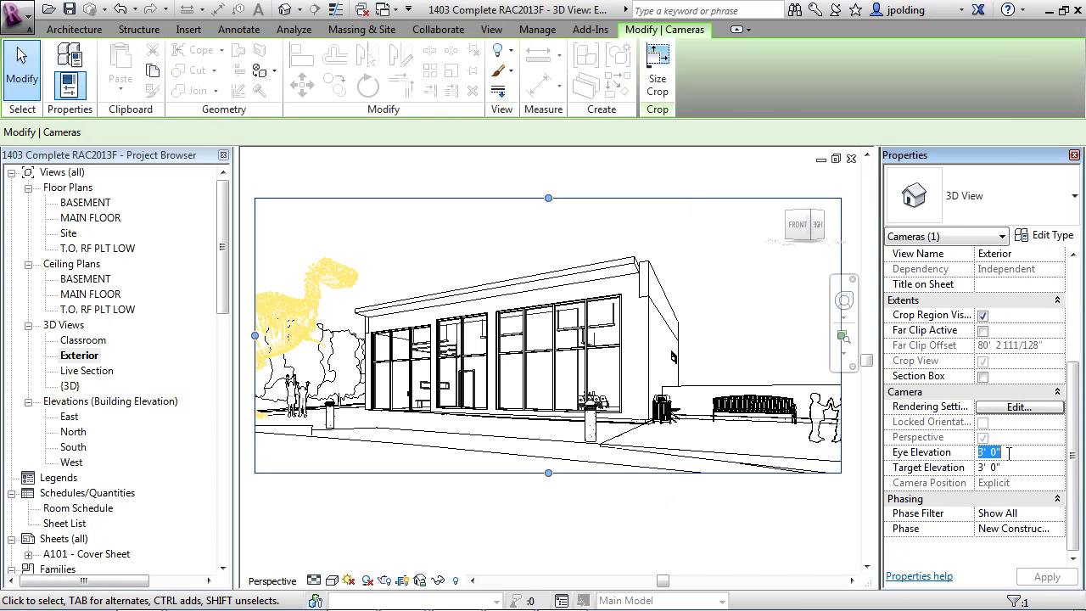
left_click(1012, 452)
type("2'")
left_click(1013, 467)
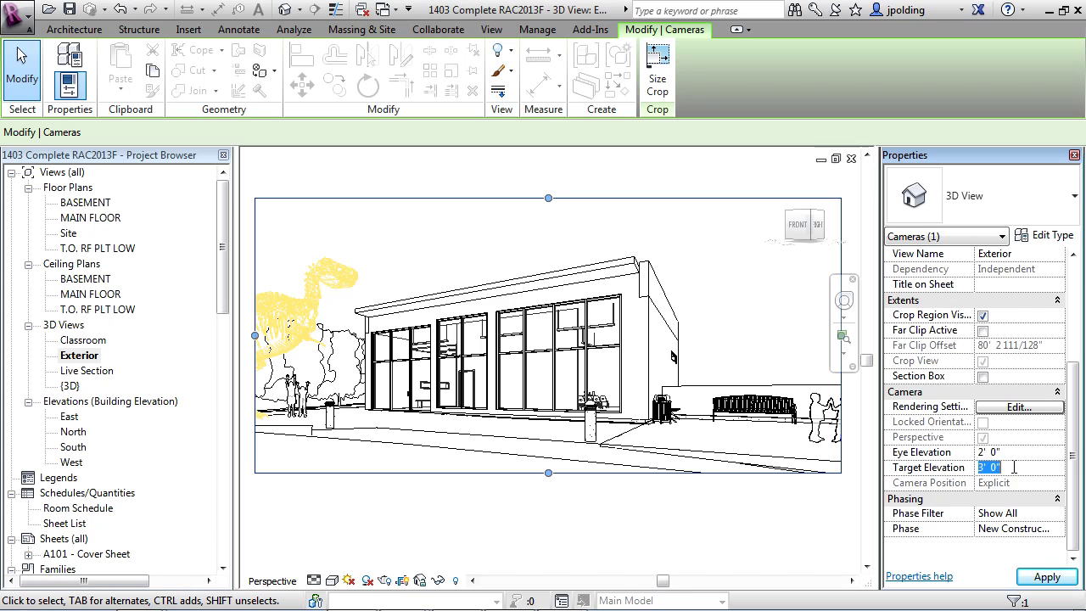
type("15")
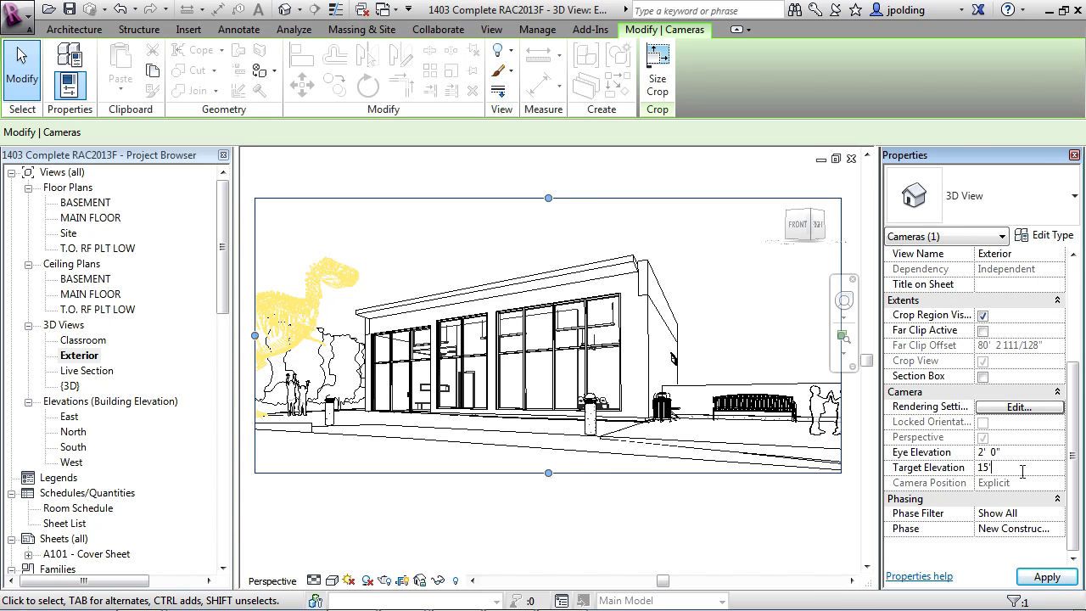
left_click(1034, 575)
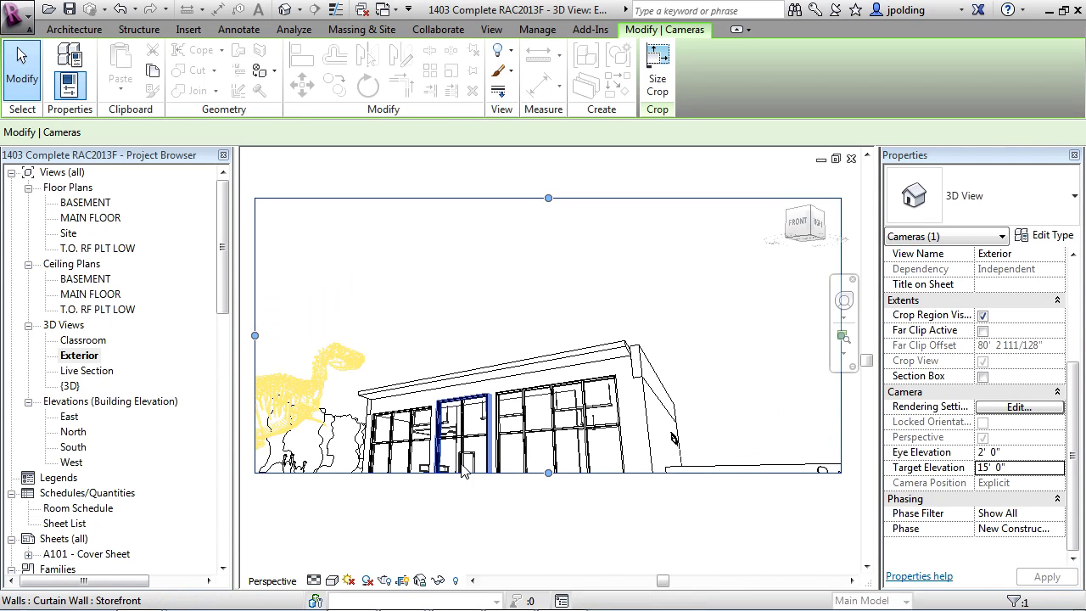
Correct the eye elevation to 3' and target elevation to 5', then apply.
left_click(1012, 468)
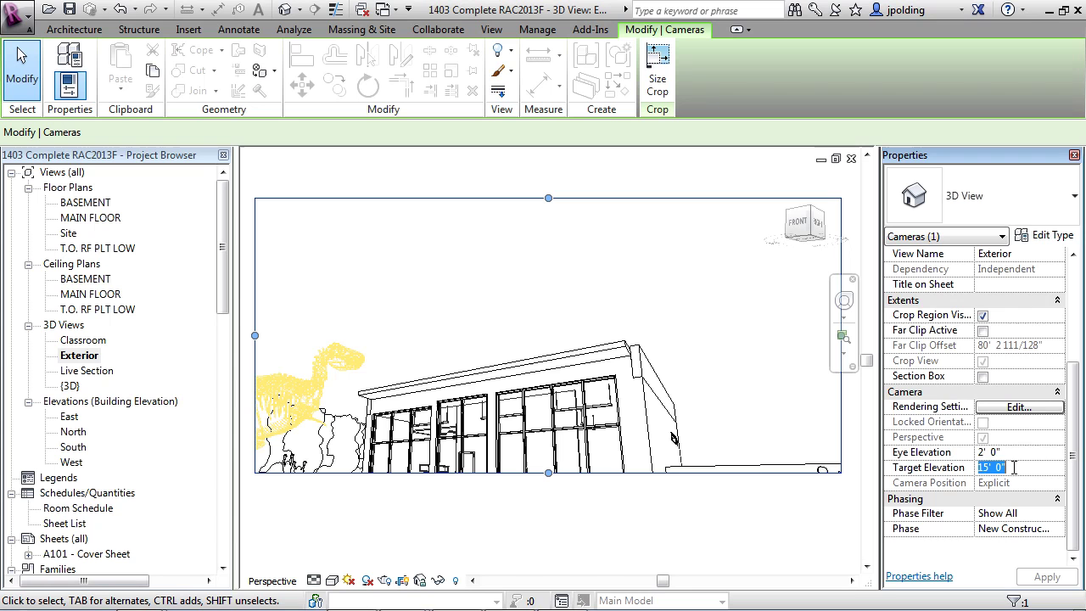
left_click(1023, 451)
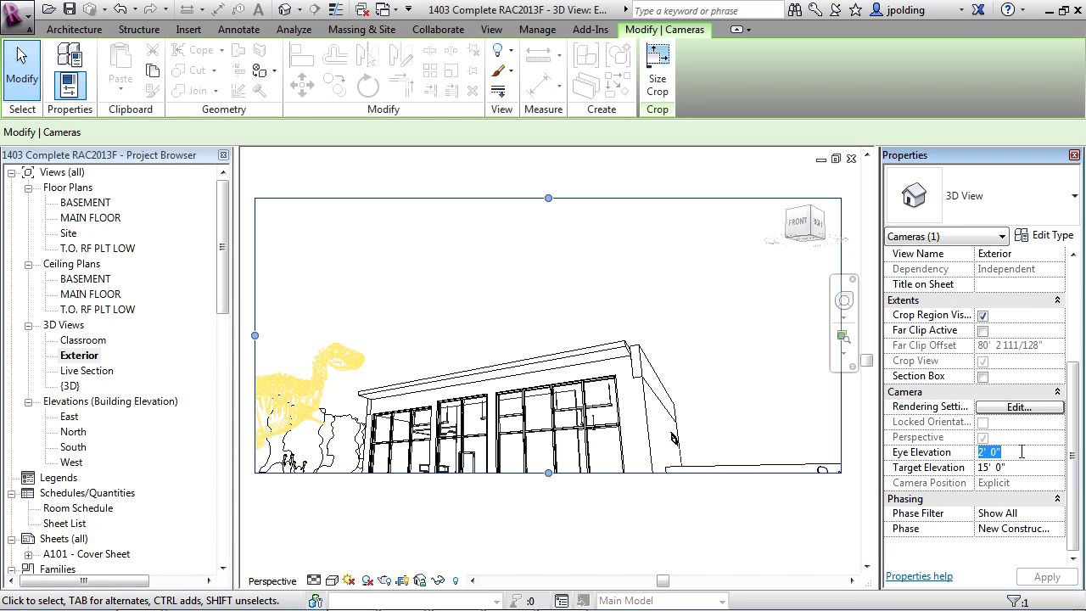
type("3")
left_click(1023, 467)
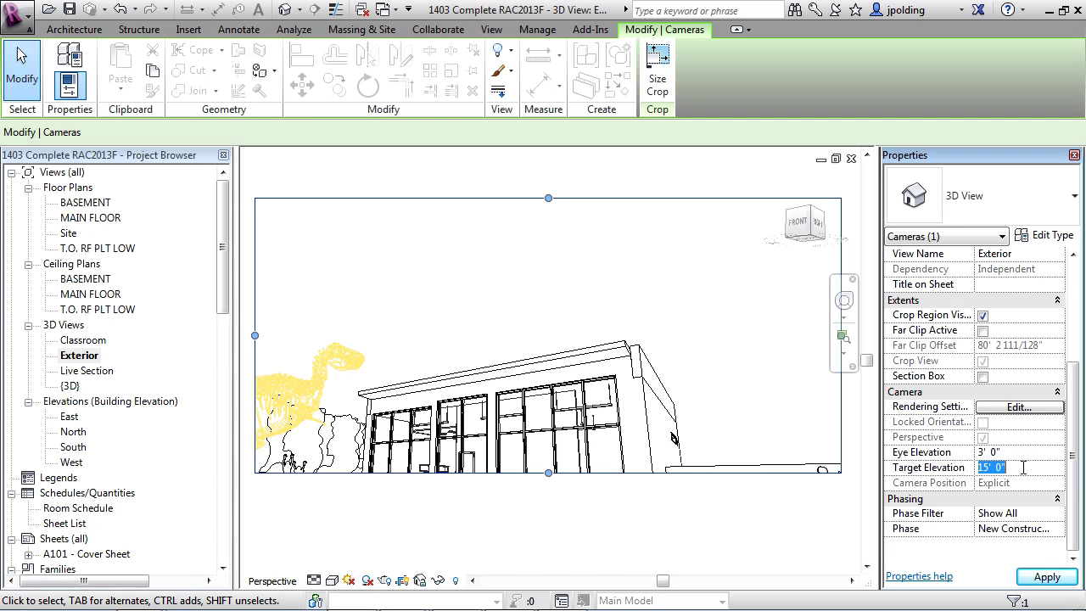
type("5")
left_click(1048, 577)
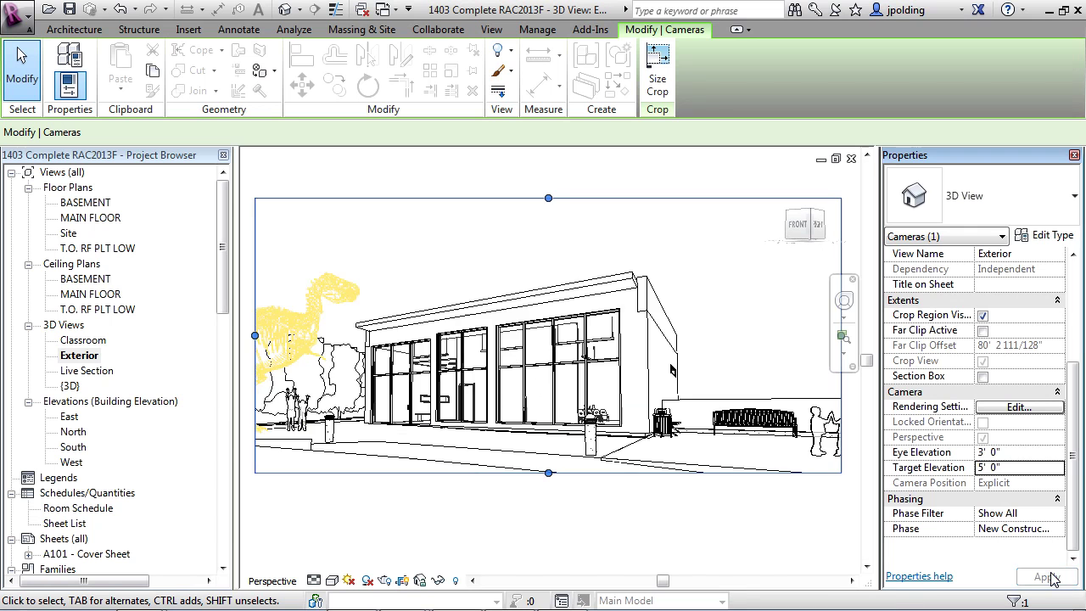